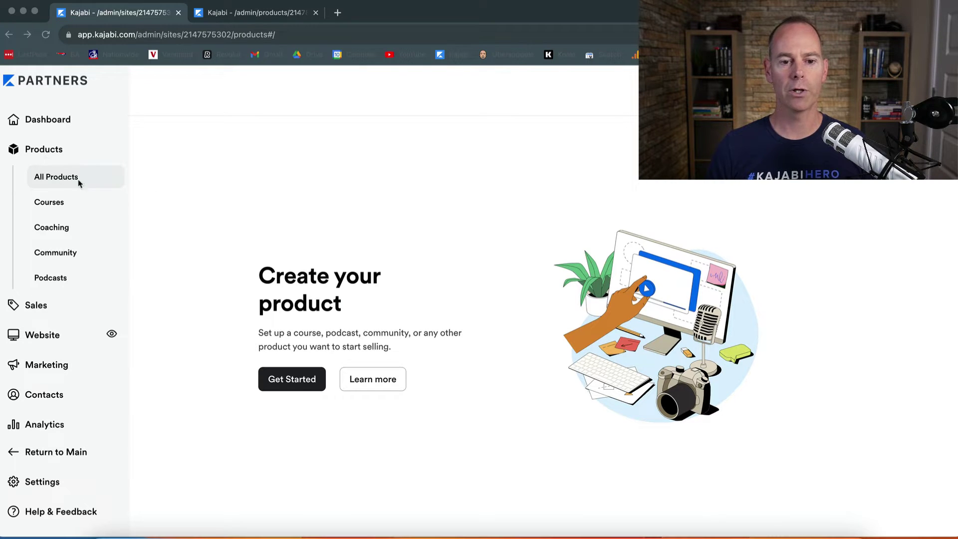
Step: Start creating a new product of the Course type
click(295, 381)
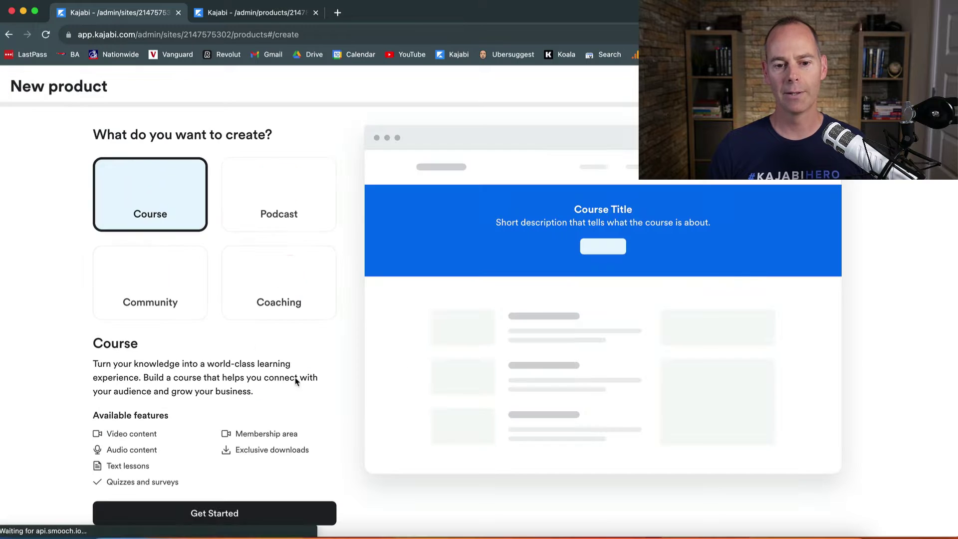
click(147, 195)
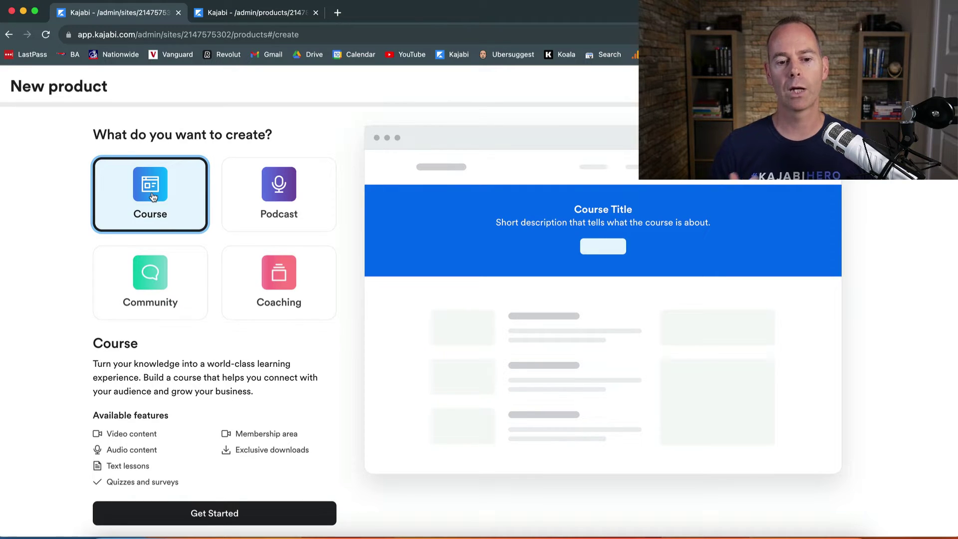
click(217, 514)
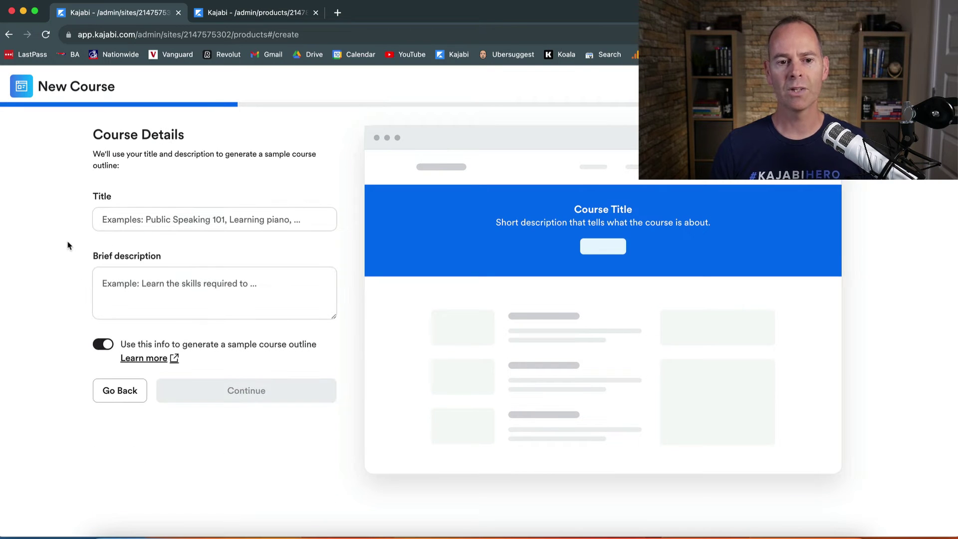
Step: Enter French Vocab Mastery as the title of the new course
click(112, 224)
text(Lea)
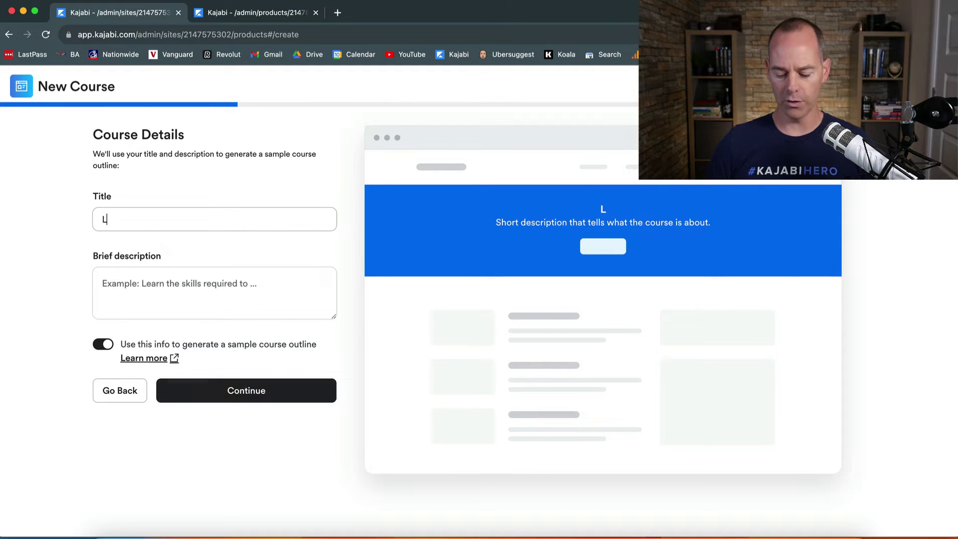
key(BackSpace)
key(BackSpace)
key(BackSpace)
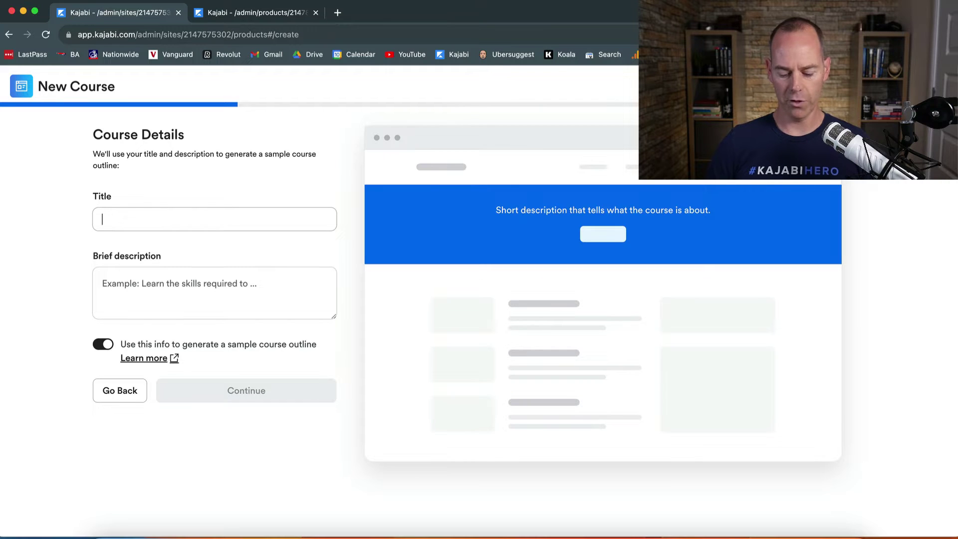
text(French V)
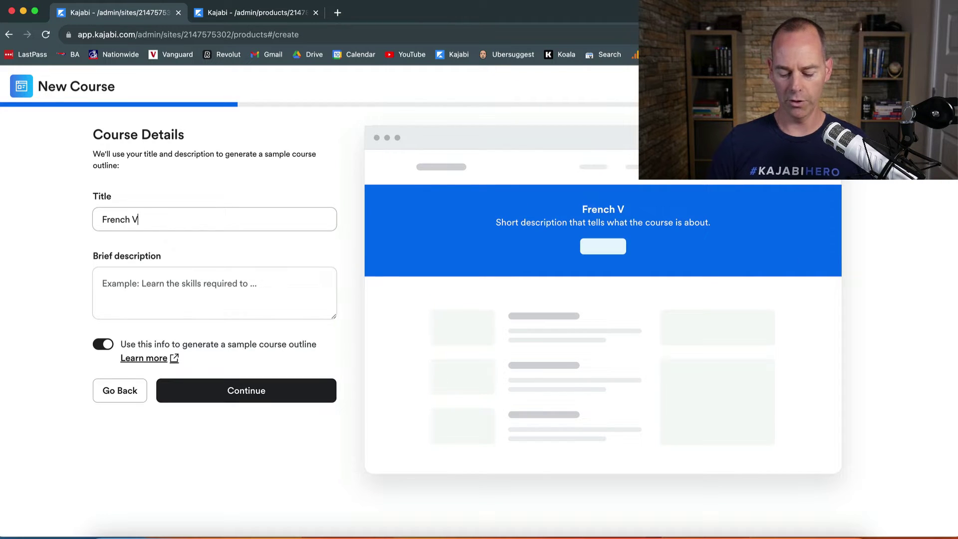
text(ocab Ma)
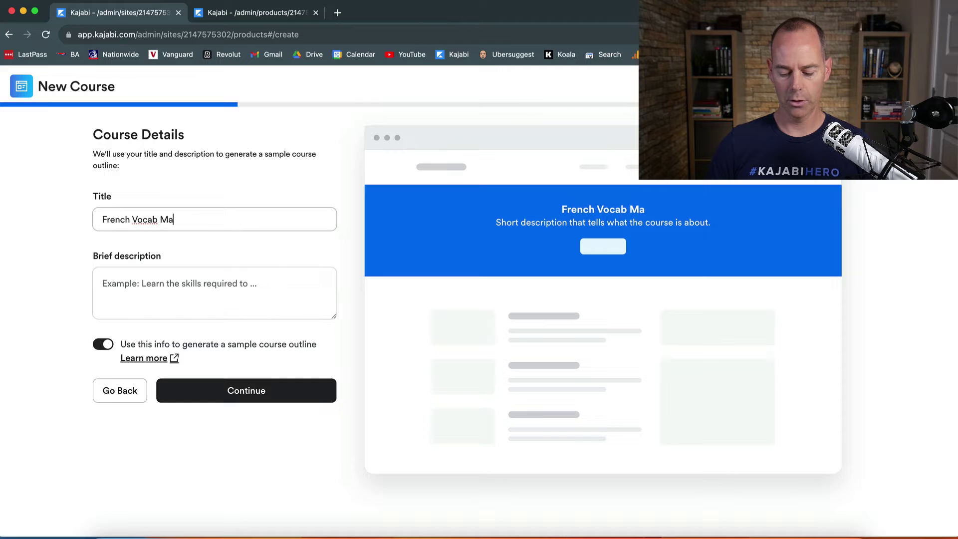
text(stery)
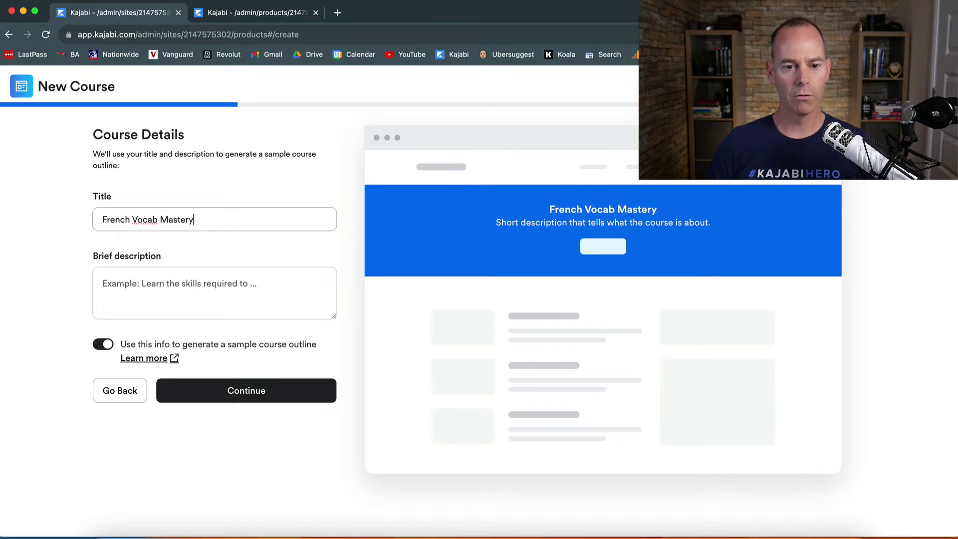
Step: Enter French Lesson as the brief description of the course
click(155, 282)
text(French)
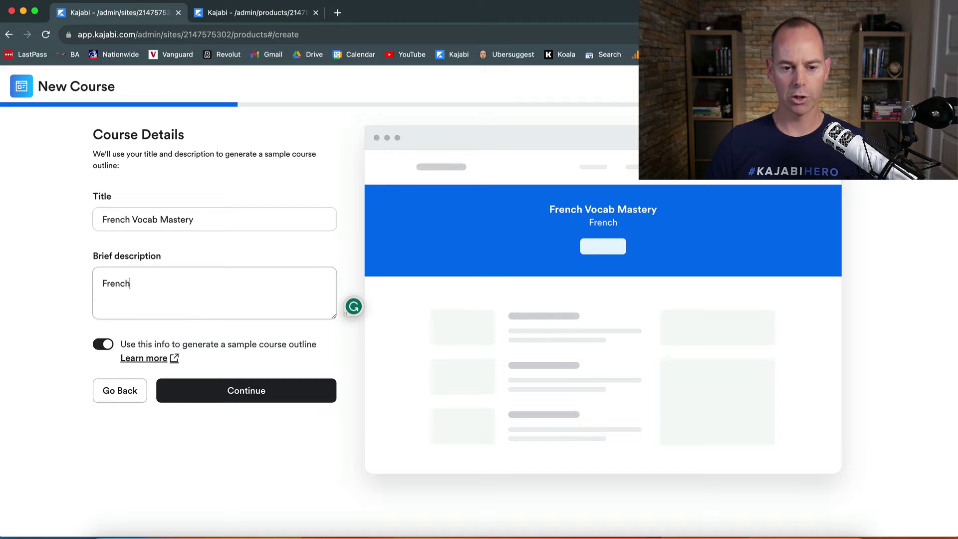
text( Lesson)
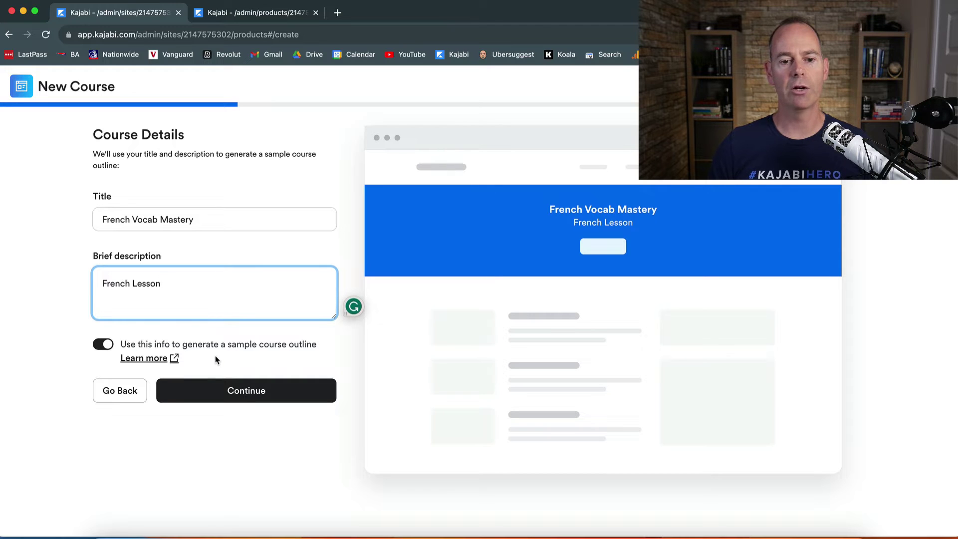
Step: Generate the sample outline, continue without a course image, and save the course with Free pricing
click(257, 393)
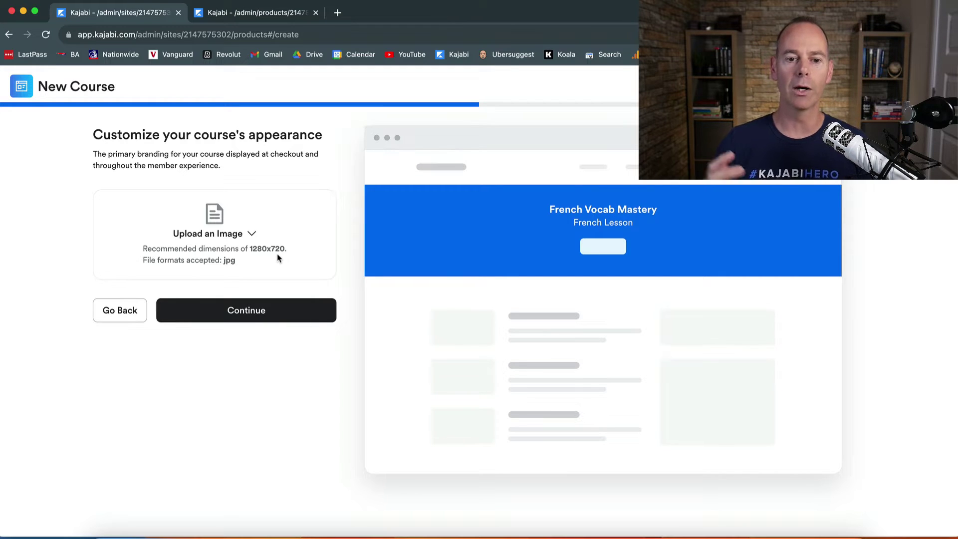
click(242, 317)
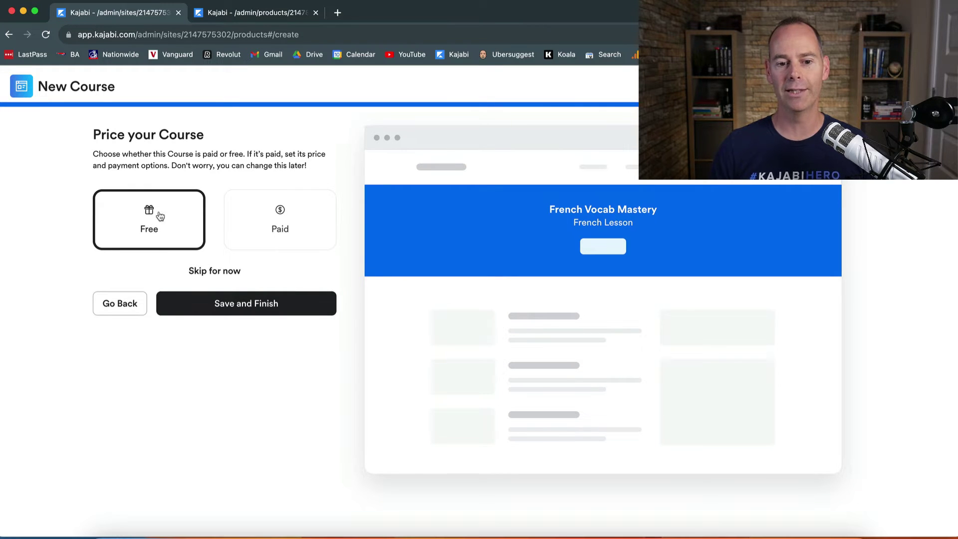
click(245, 305)
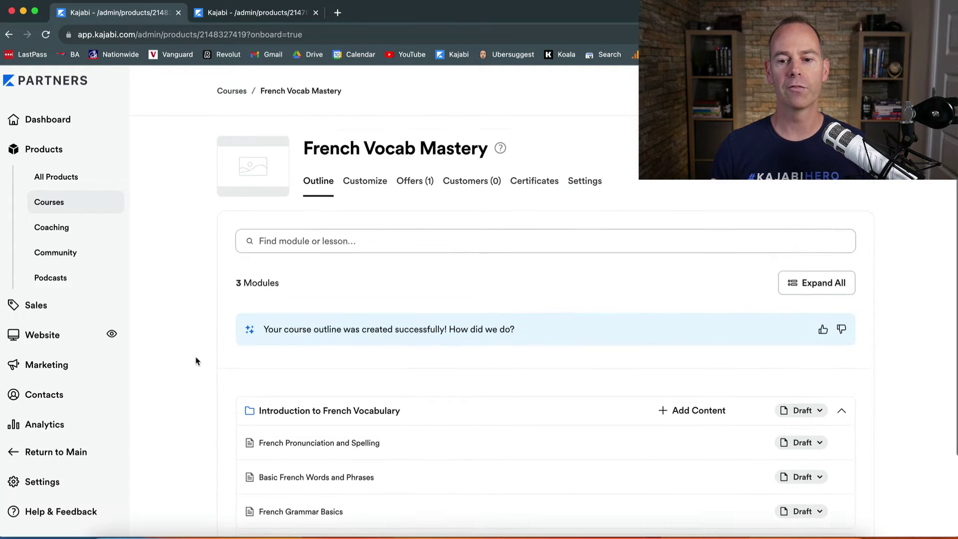
Step: Expand all modules to review the generated course outline, and preview the course page before returning to the outline
click(815, 282)
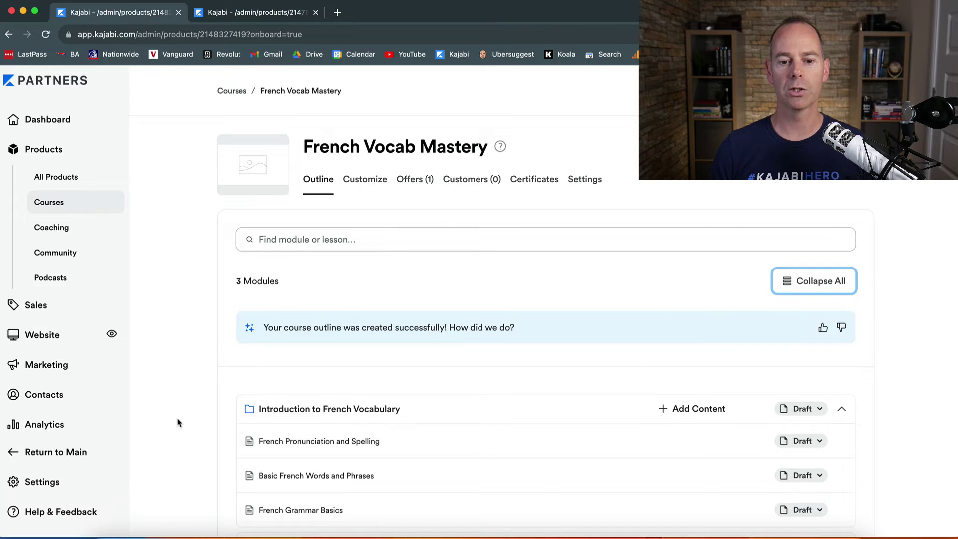
scroll(178, 423, down, 5)
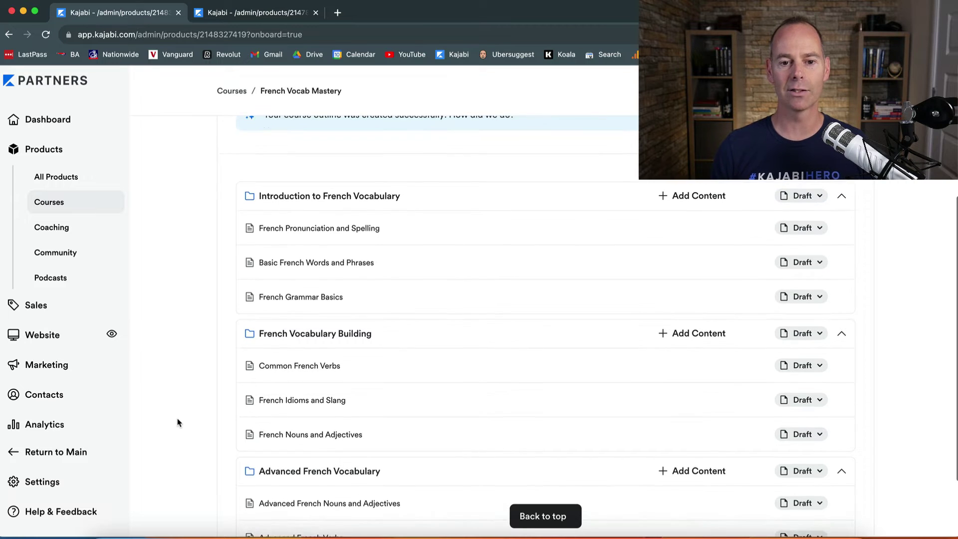
scroll(178, 422, up, 5)
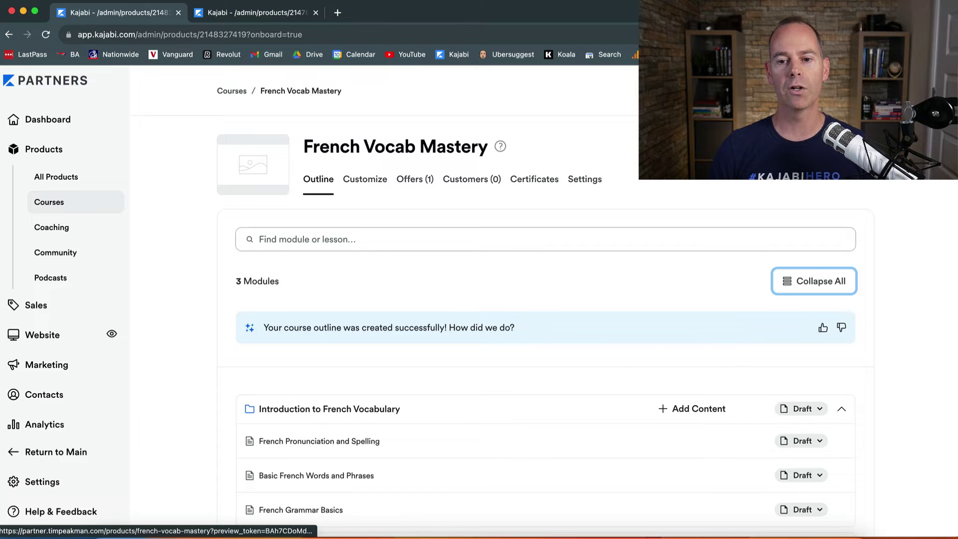
click(764, 146)
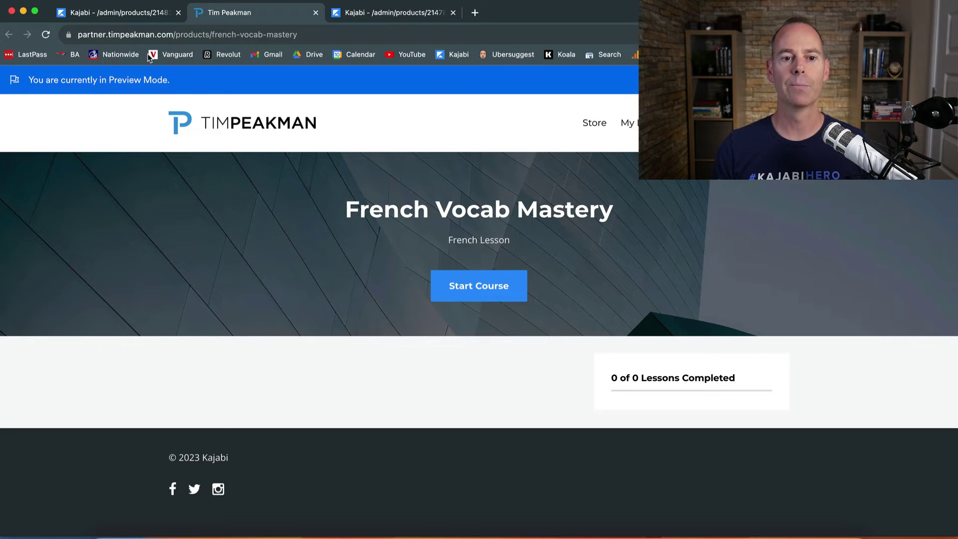
click(123, 14)
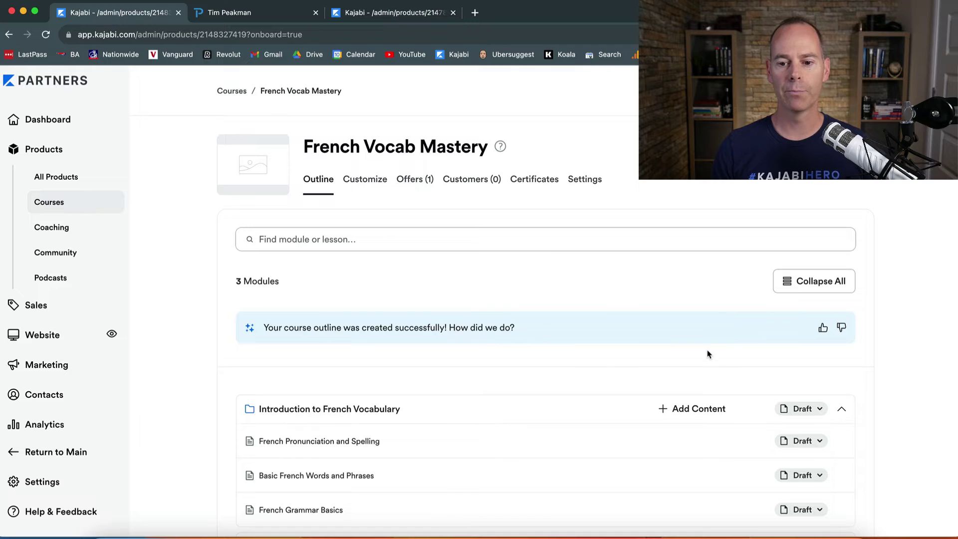
Step: Publish the Introduction to French Vocabulary module and its three lessons
scroll(709, 354, down, 3)
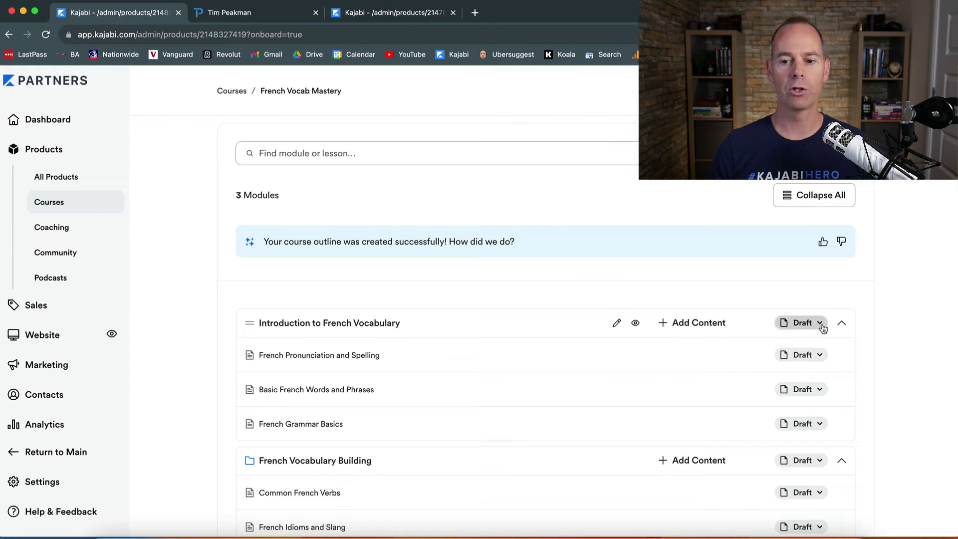
click(823, 329)
click(821, 373)
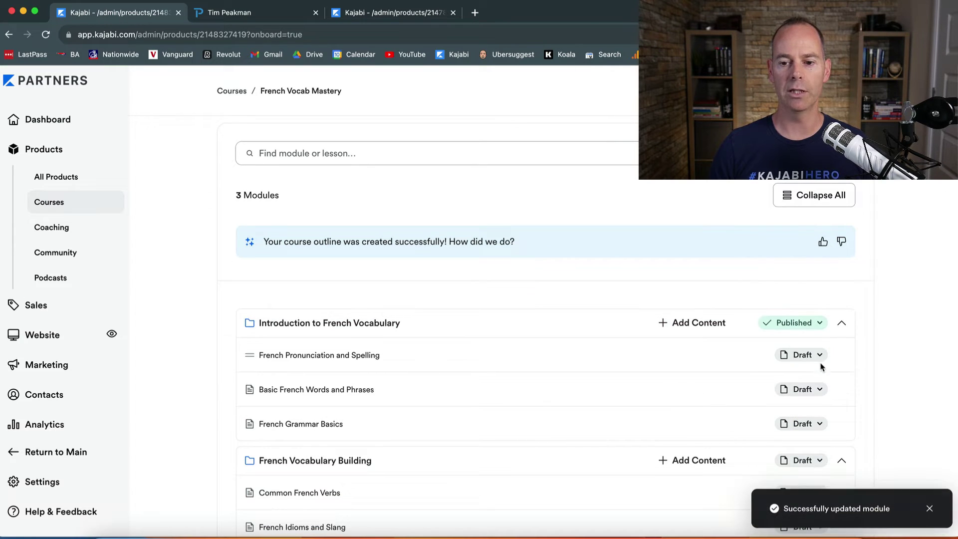
click(819, 355)
click(815, 391)
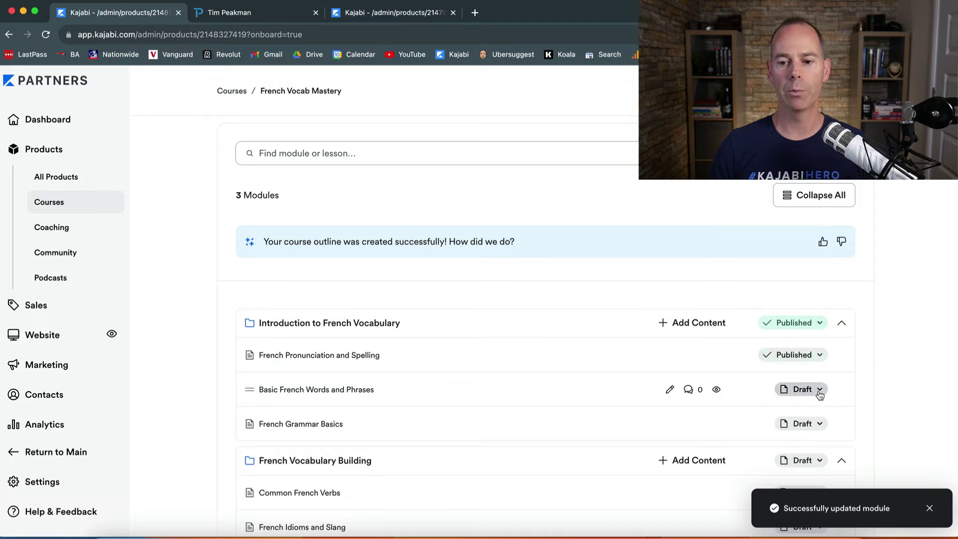
click(820, 391)
click(821, 438)
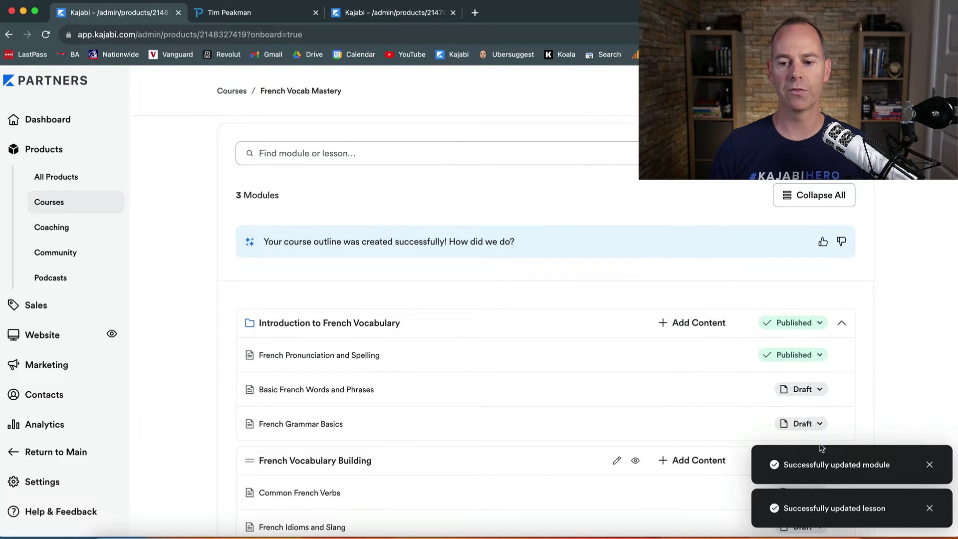
scroll(898, 385, down, 3)
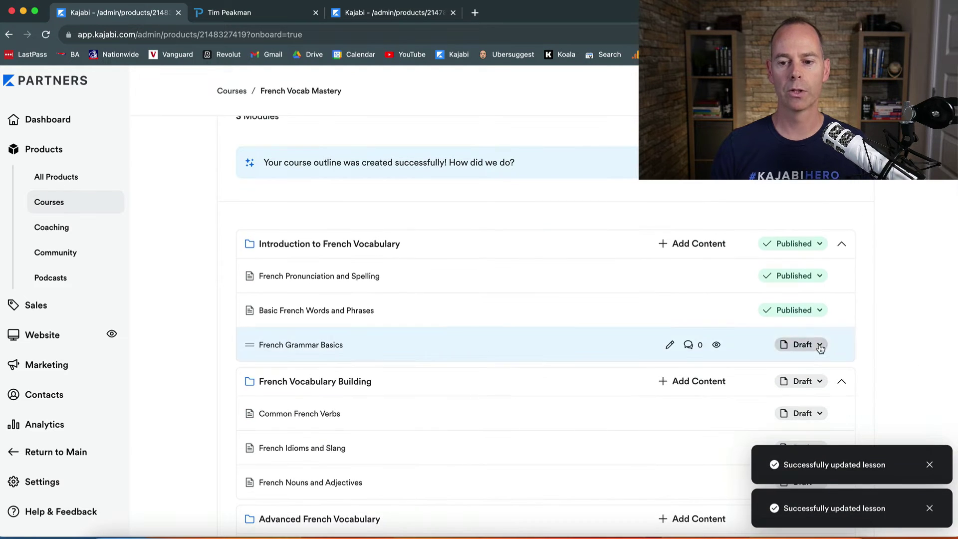
click(820, 346)
click(804, 398)
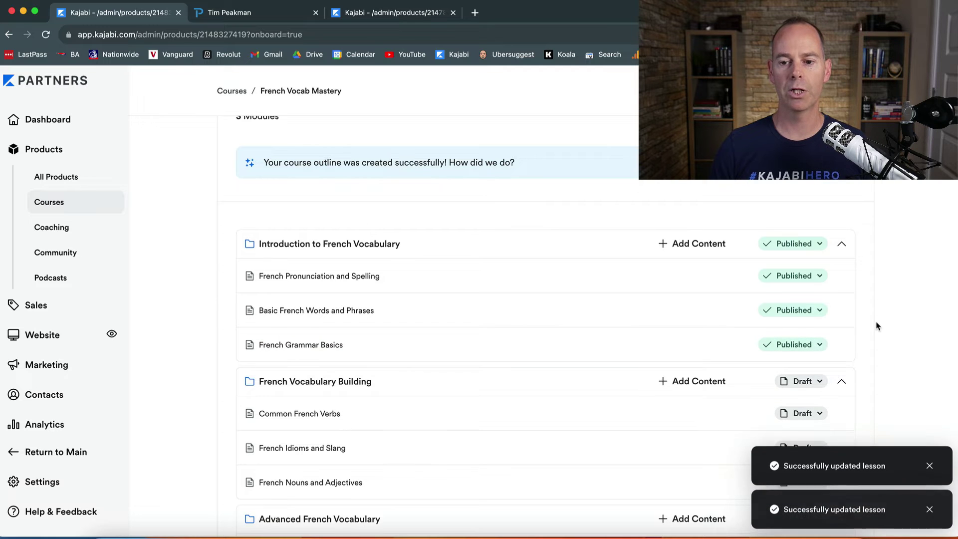
Step: Preview the course page to check the Introduction to French Vocabulary lessons, and return to the course outline
scroll(879, 326, up, 4)
click(764, 146)
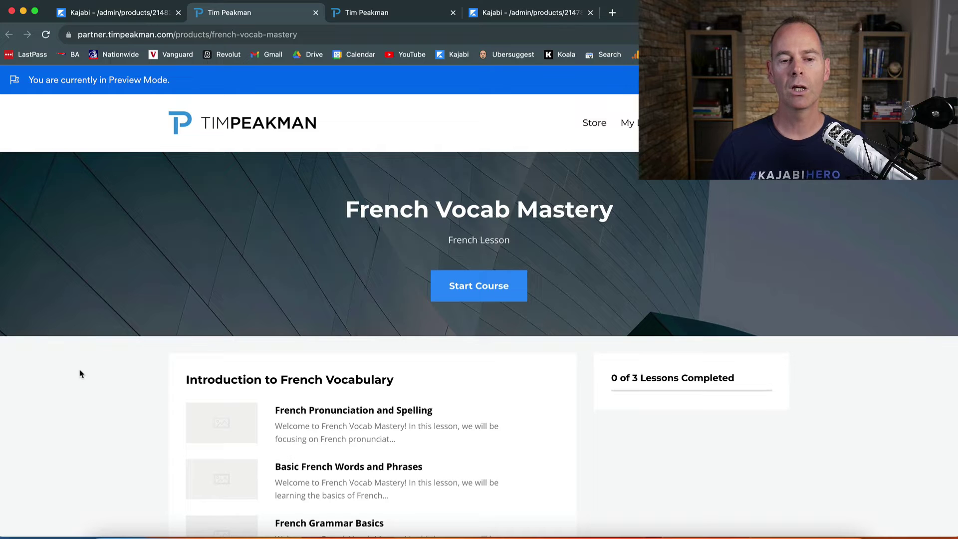
scroll(106, 465, down, 3)
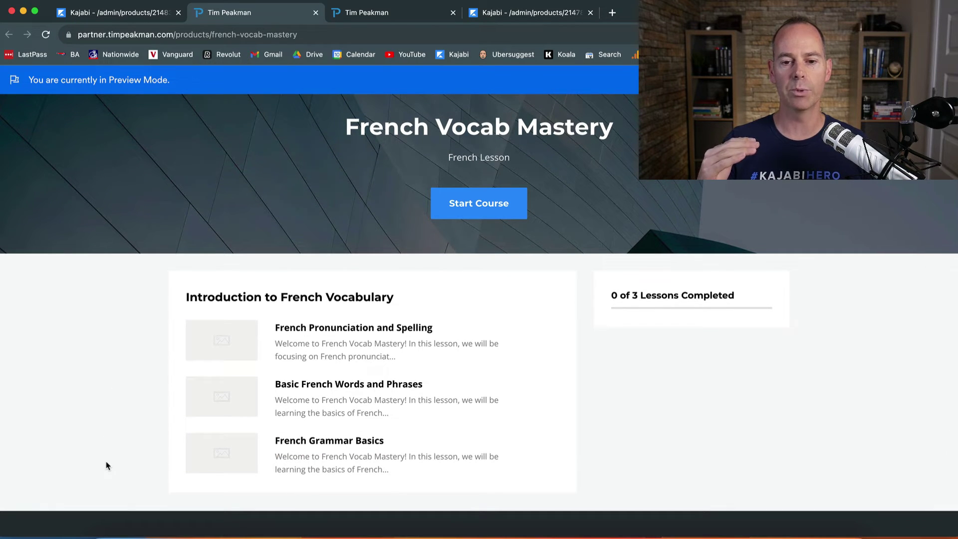
click(131, 16)
Step: Publish the French Vocabulary Building module and its lessons Common French Verbs, French Idioms and Slang, and French Nouns and Adjectives
scroll(582, 327, down, 5)
click(801, 313)
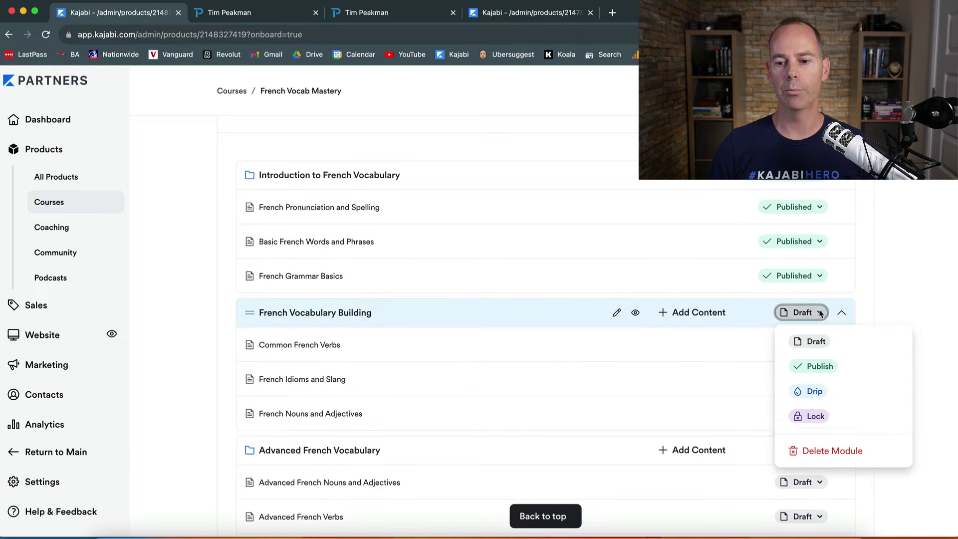
click(814, 366)
click(818, 346)
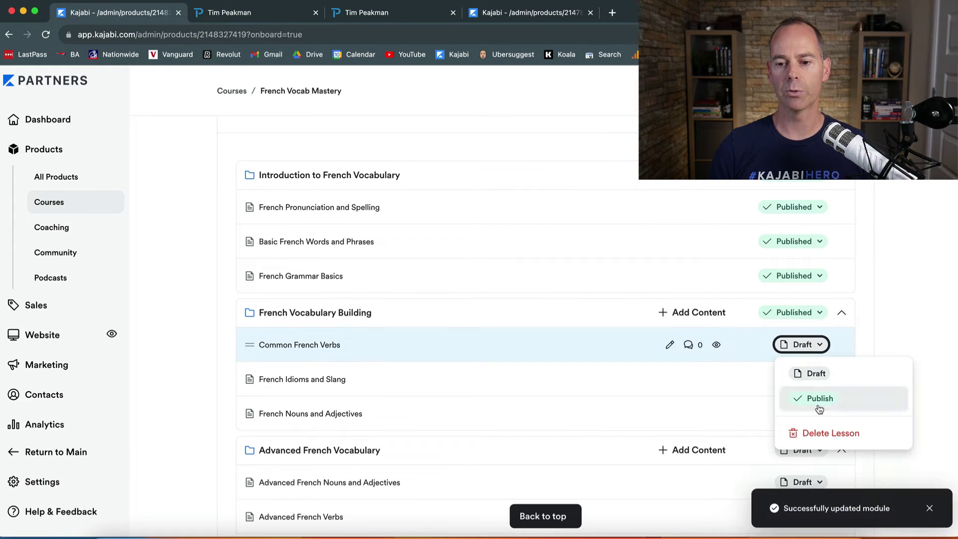
click(819, 399)
click(818, 379)
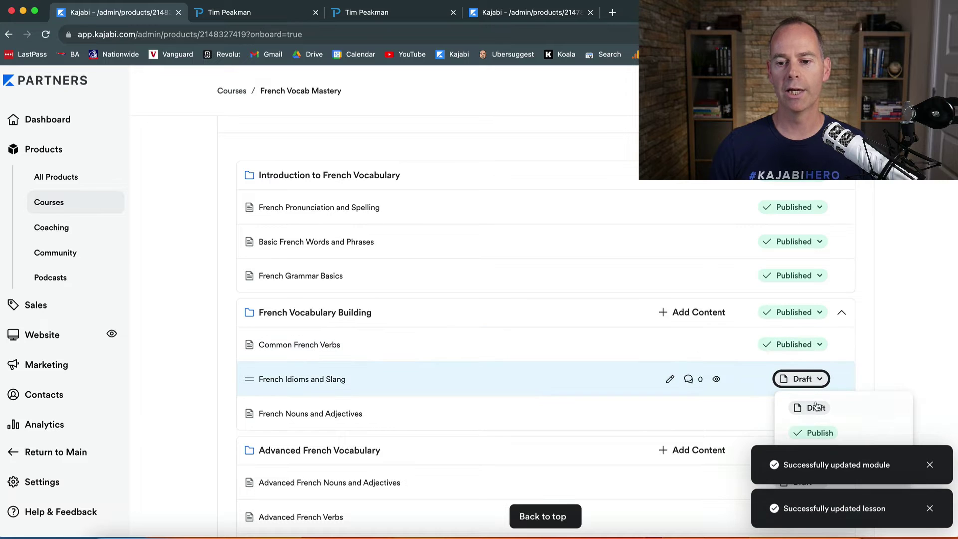
click(818, 431)
scroll(815, 422, down, 1)
click(821, 348)
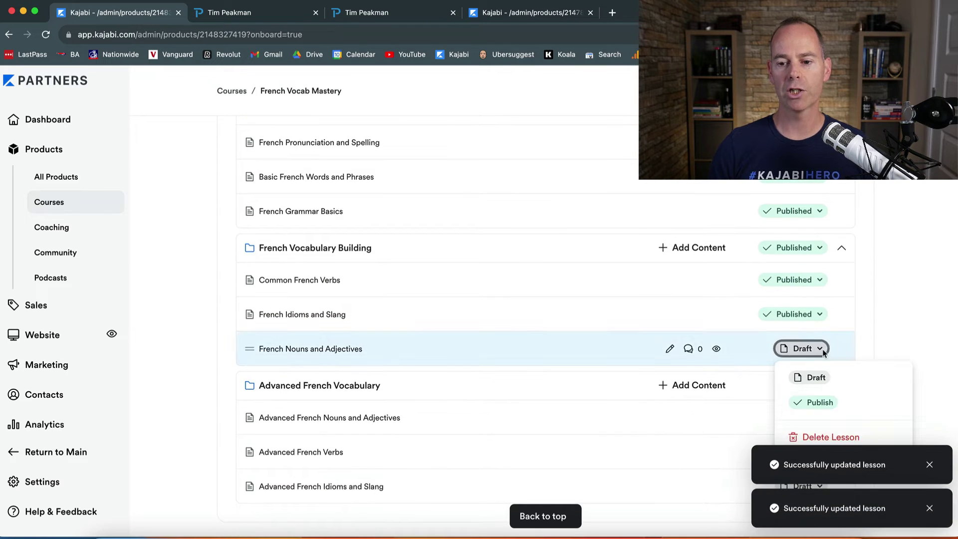
click(820, 402)
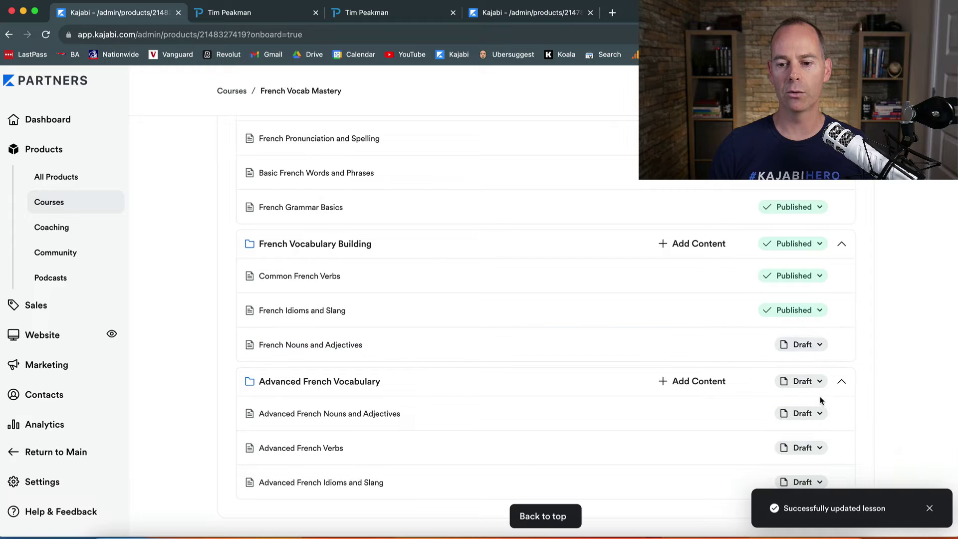
Step: Examine the Drip and Lock status options of the French Vocabulary Building module without changing its status
click(820, 244)
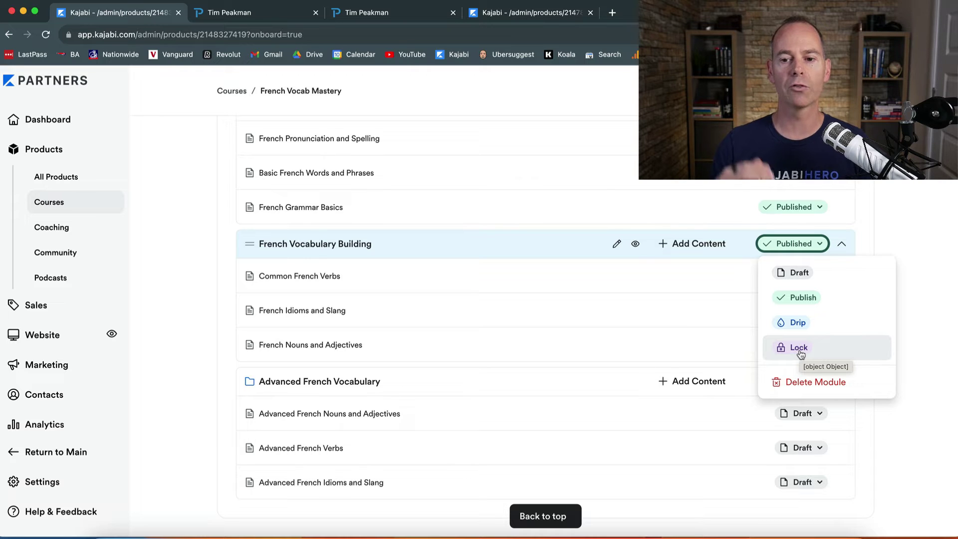
click(905, 272)
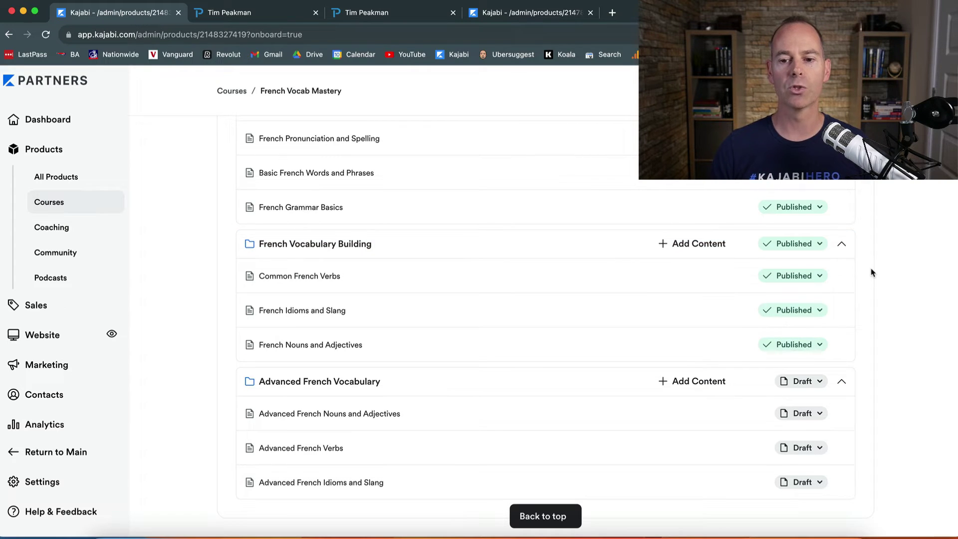
Step: Publish the Advanced French Vocabulary module and its lessons Advanced French Nouns and Adjectives, Advanced French Verbs, and Advanced French Idioms and Slang
click(820, 389)
click(816, 279)
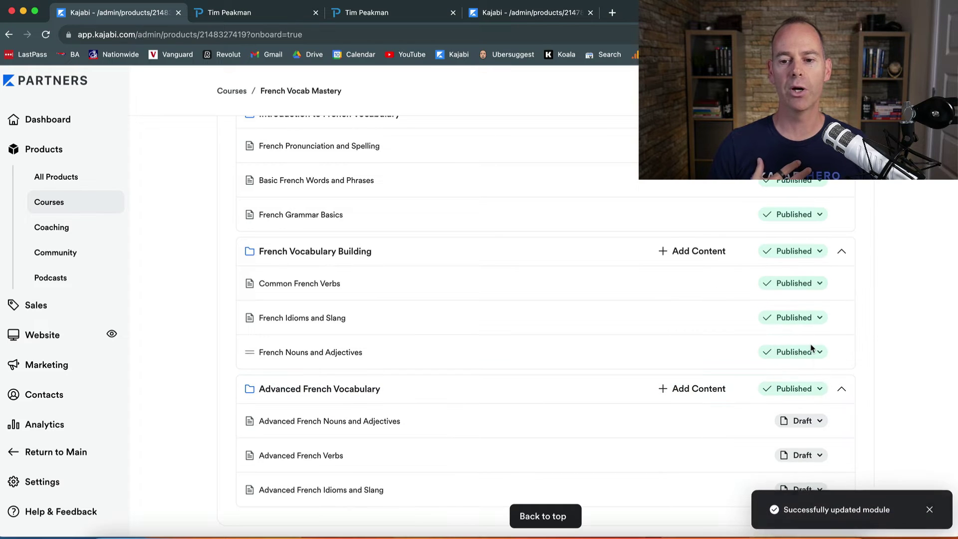
click(818, 413)
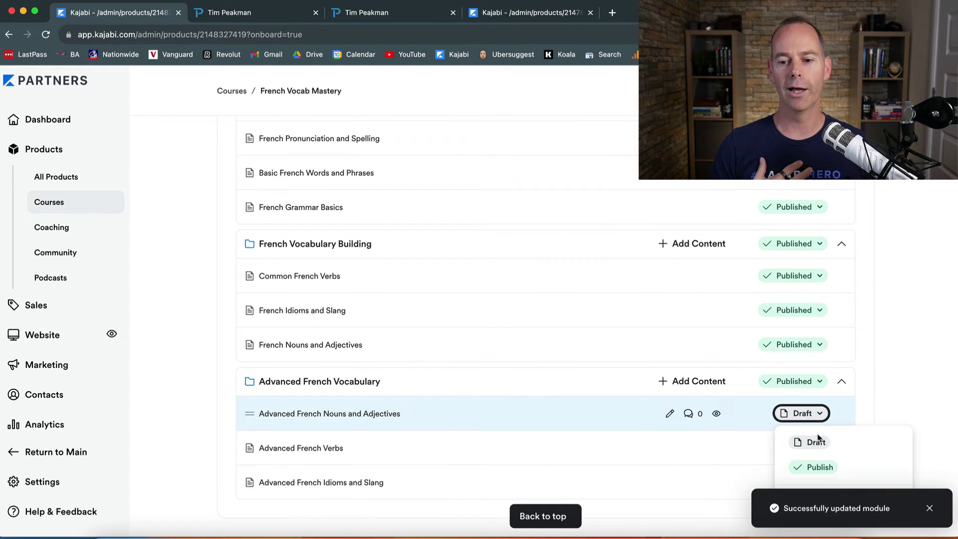
click(819, 467)
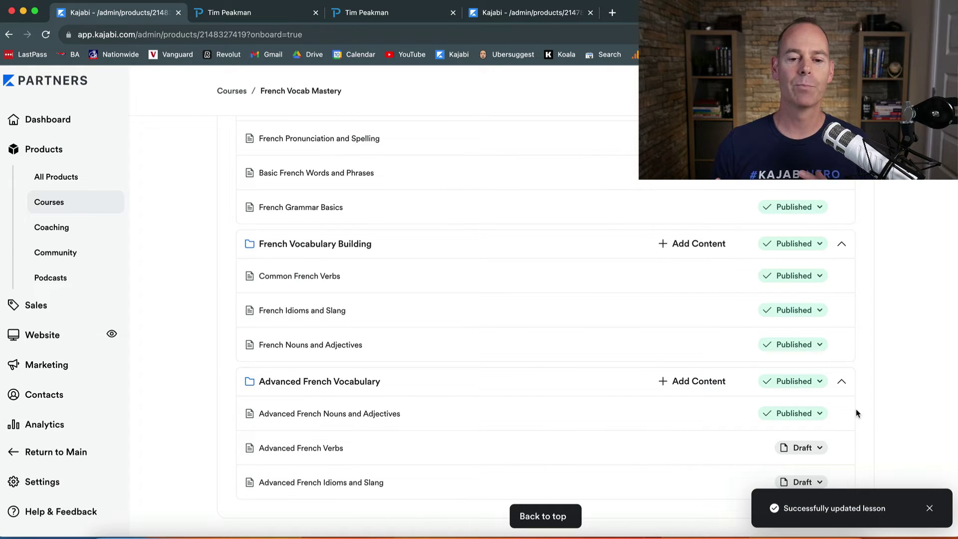
click(818, 448)
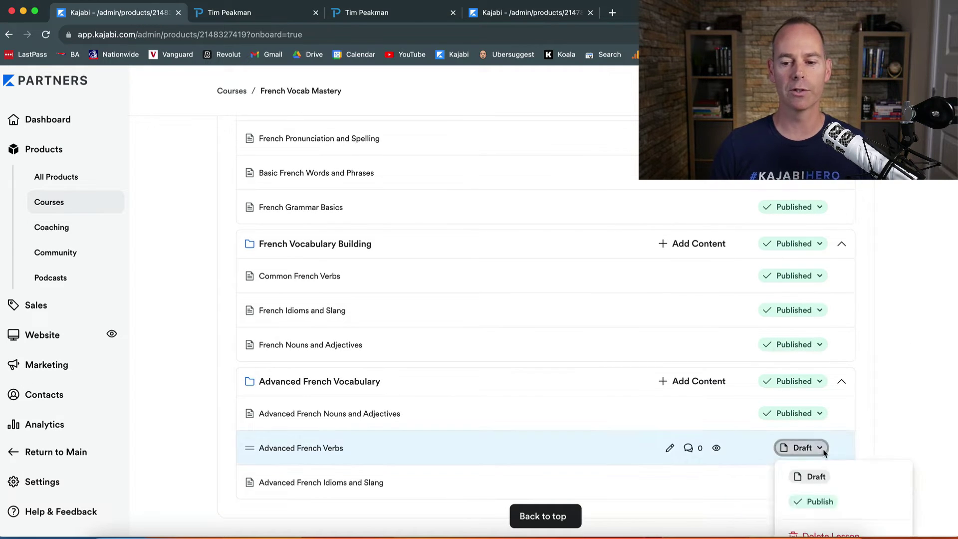
click(820, 386)
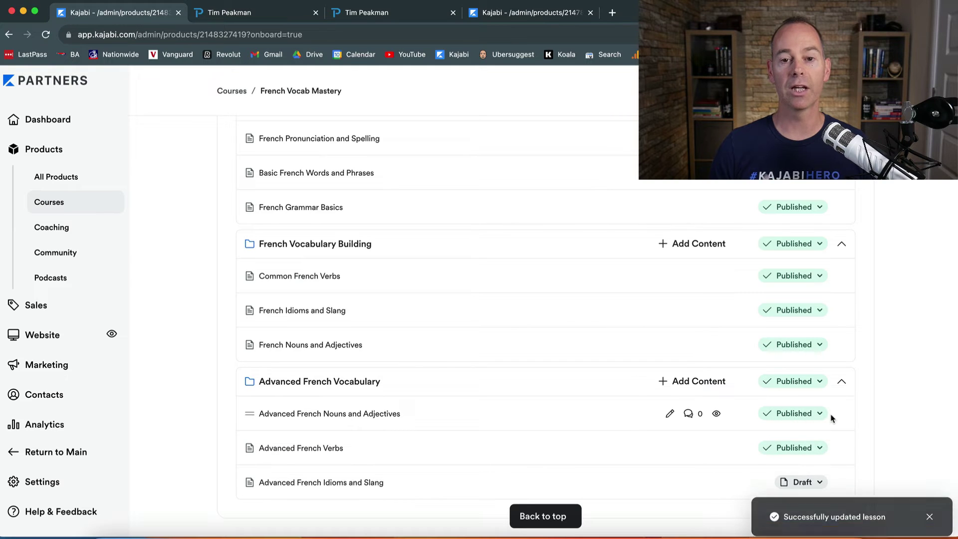
click(820, 481)
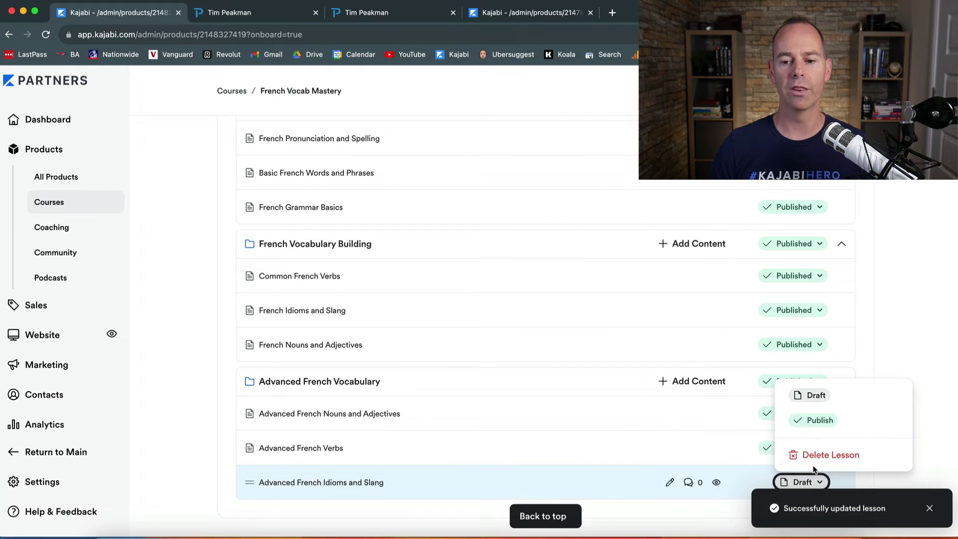
click(813, 420)
Step: Reload the French Vocab Mastery course preview, close the duplicate preview page, and review the listed modules and lessons
scroll(831, 299, up, 10)
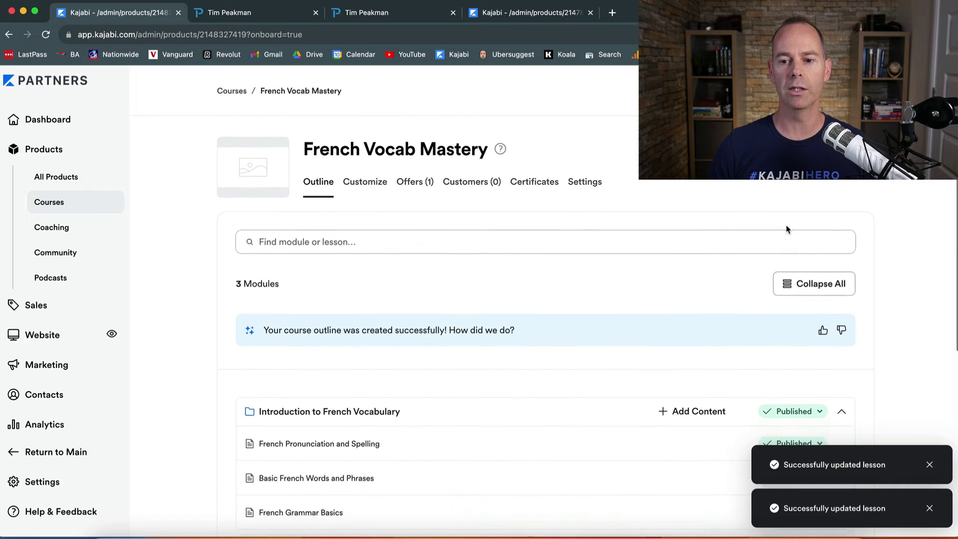
click(291, 12)
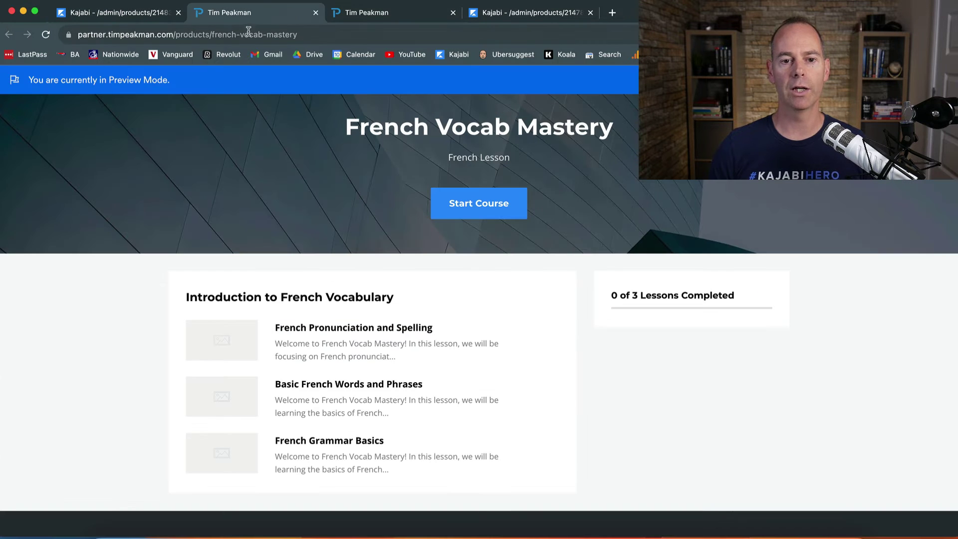
click(248, 33)
key(Return)
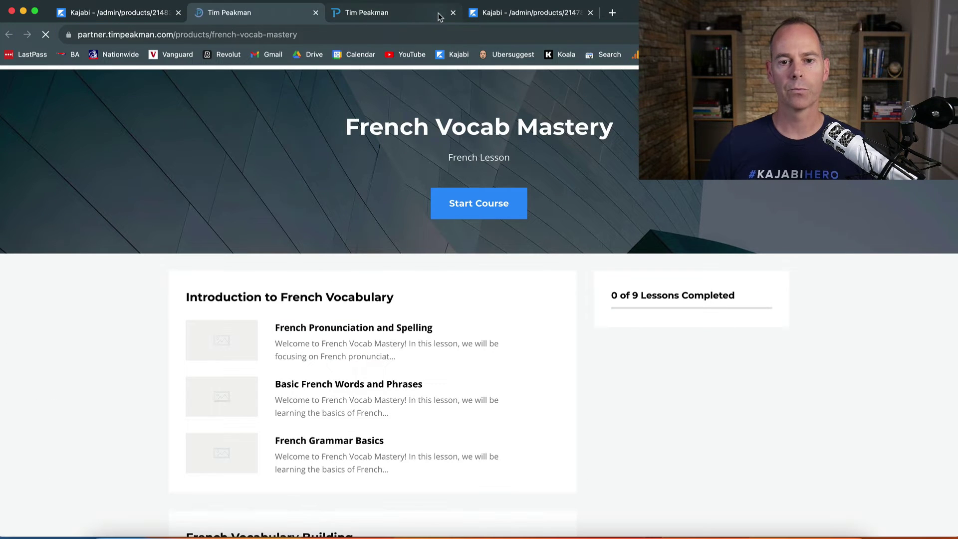
click(453, 14)
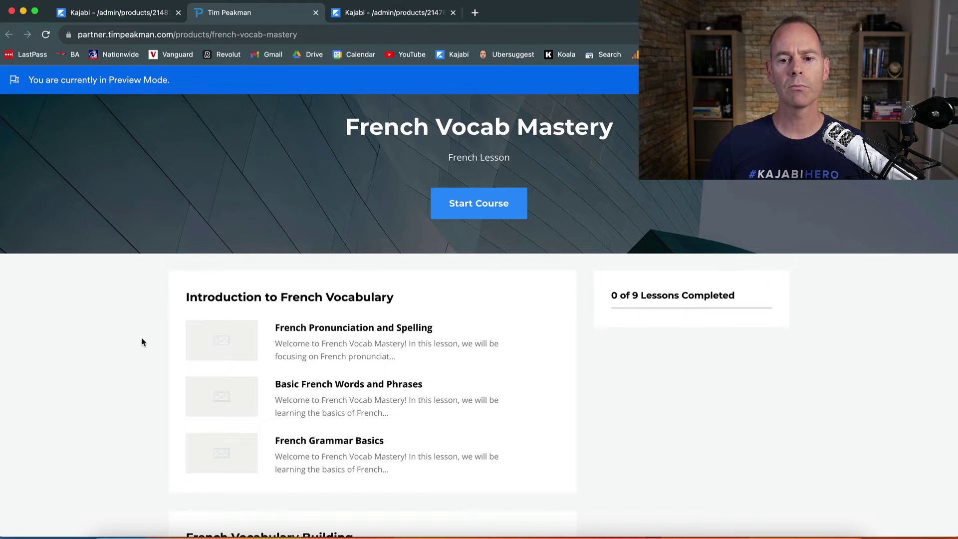
scroll(141, 335, down, 3)
scroll(141, 333, down, 10)
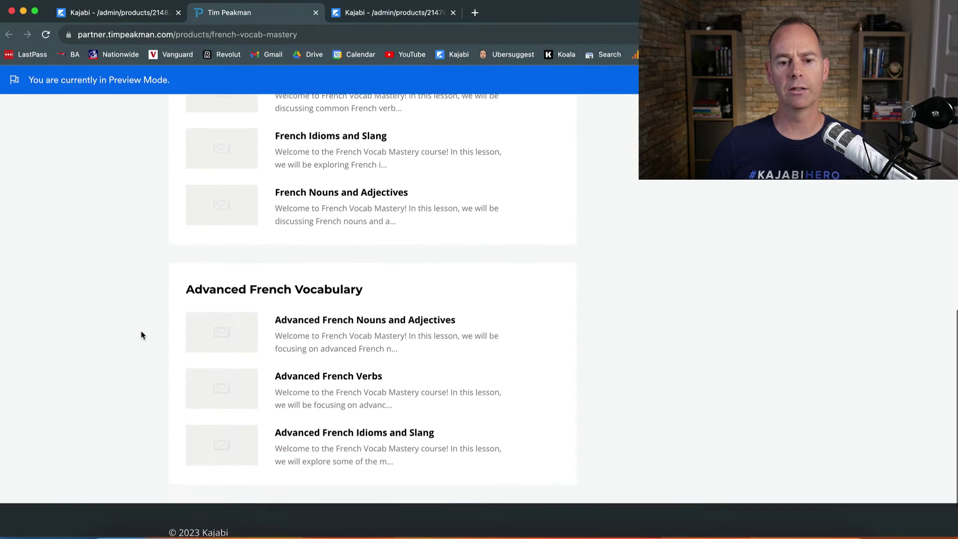
scroll(141, 331, up, 12)
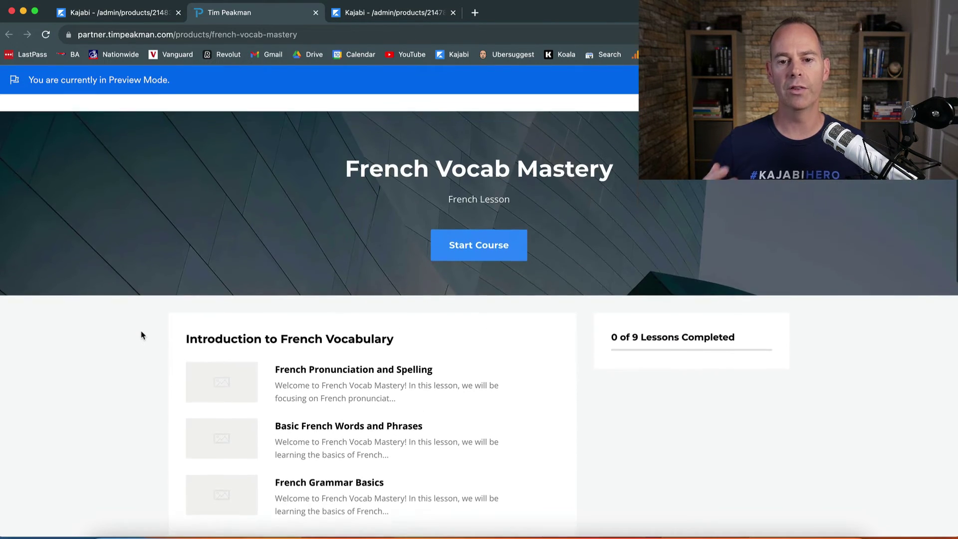
scroll(141, 333, up, 2)
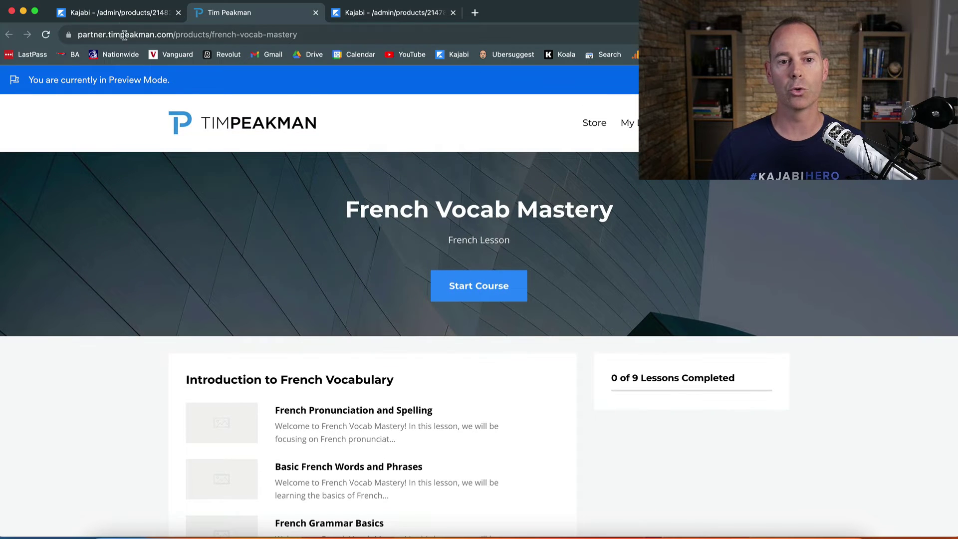
Step: Open the French Pronunciation and Spelling lesson from the course outline and review its details and generated text
click(118, 16)
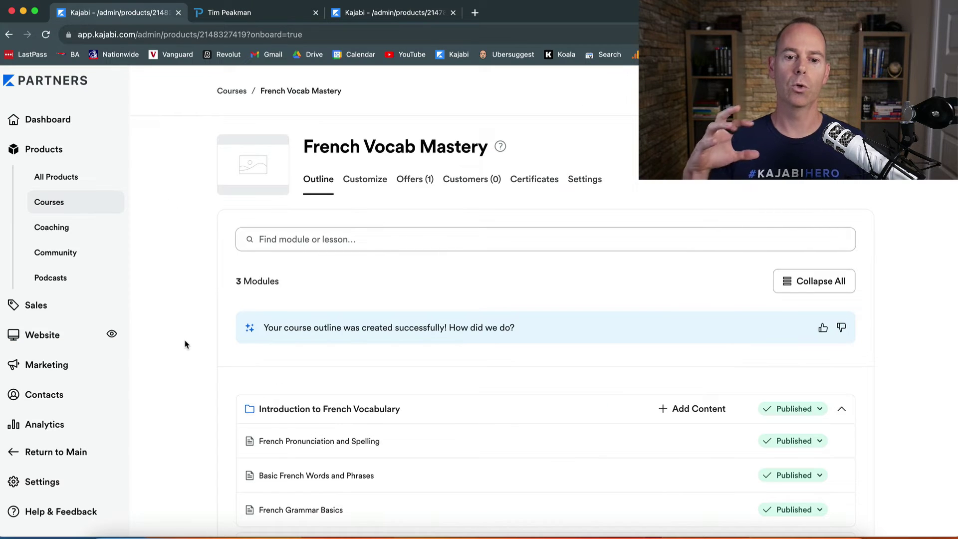
scroll(185, 340, down, 2)
scroll(185, 343, down, 1)
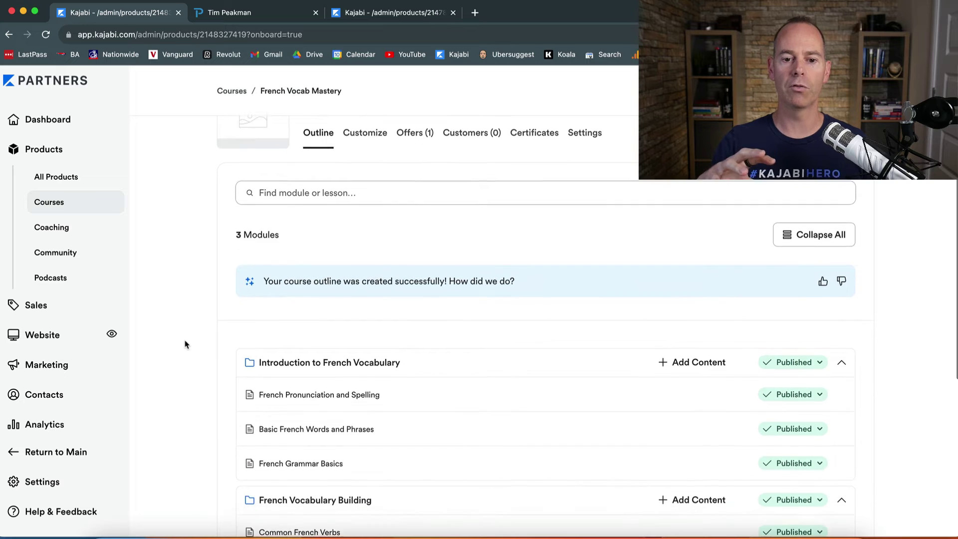
click(337, 394)
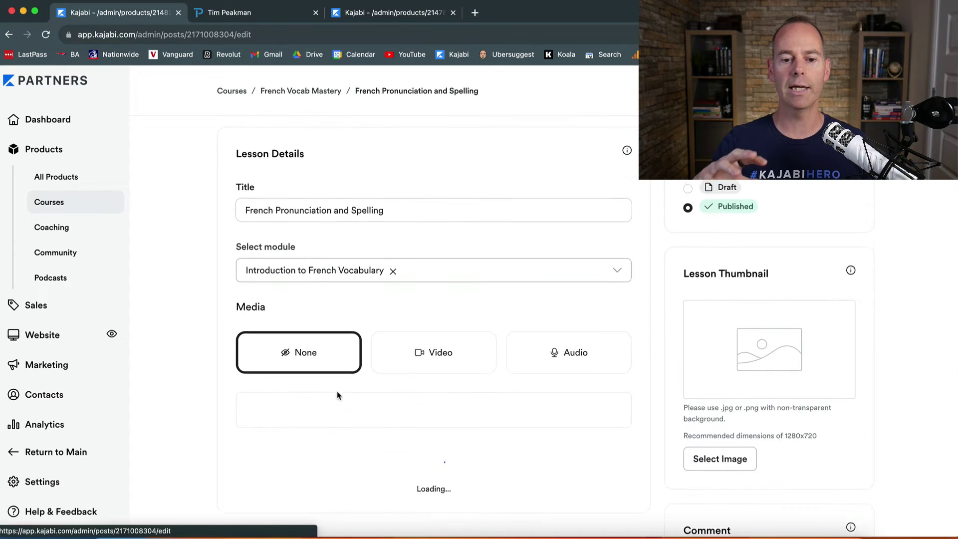
scroll(194, 342, down, 2)
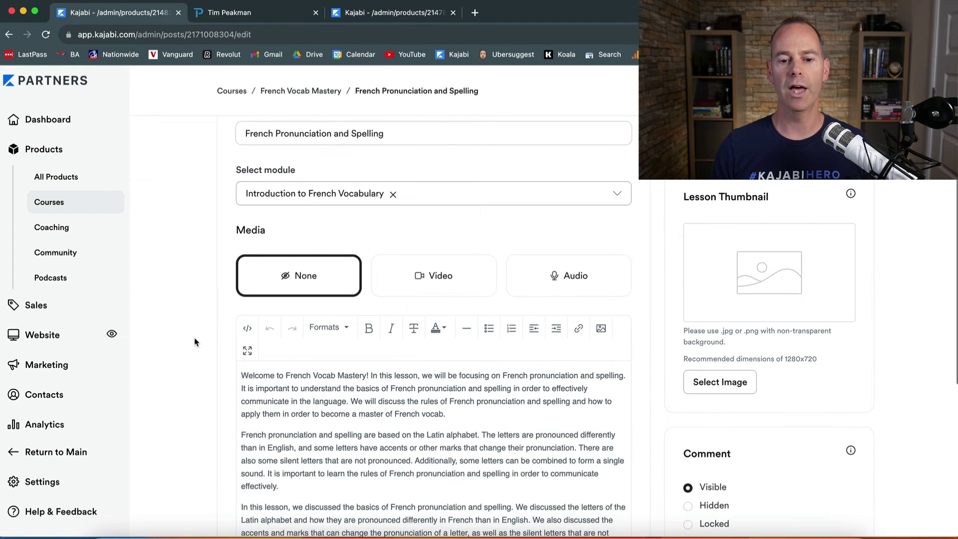
scroll(301, 447, down, 3)
scroll(301, 448, up, 3)
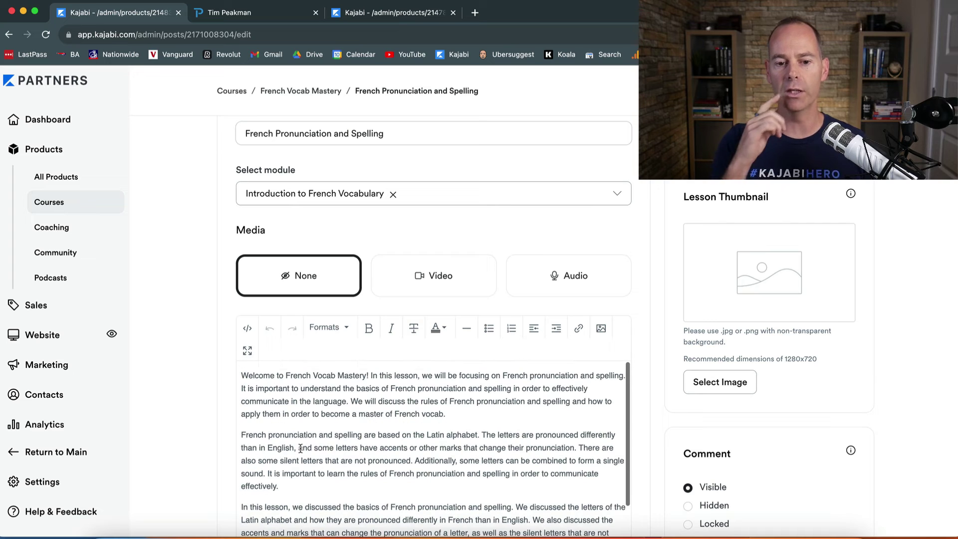
scroll(183, 261, up, 4)
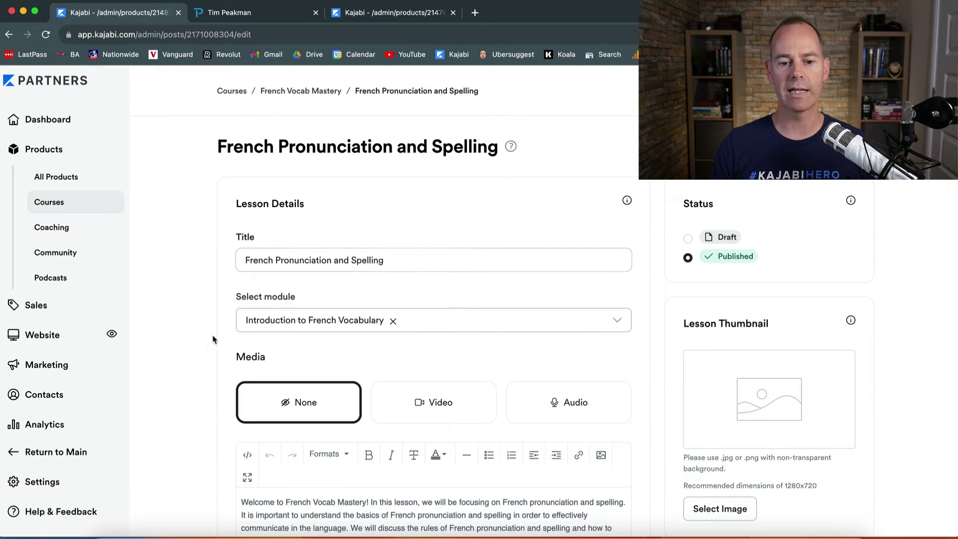
Step: Switch the French Pronunciation and Spelling lesson's media type to Video and review its thumbnail and comment options
scroll(188, 367, down, 3)
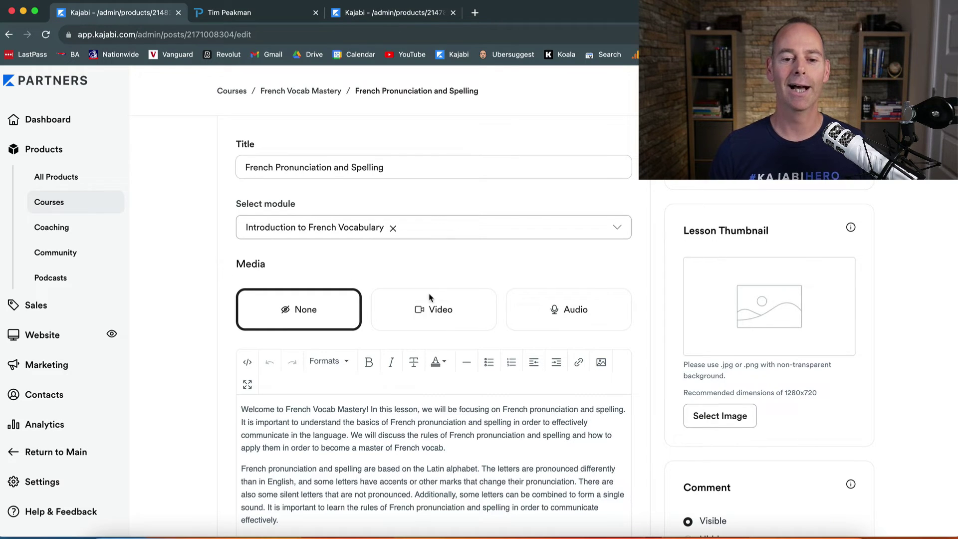
click(438, 311)
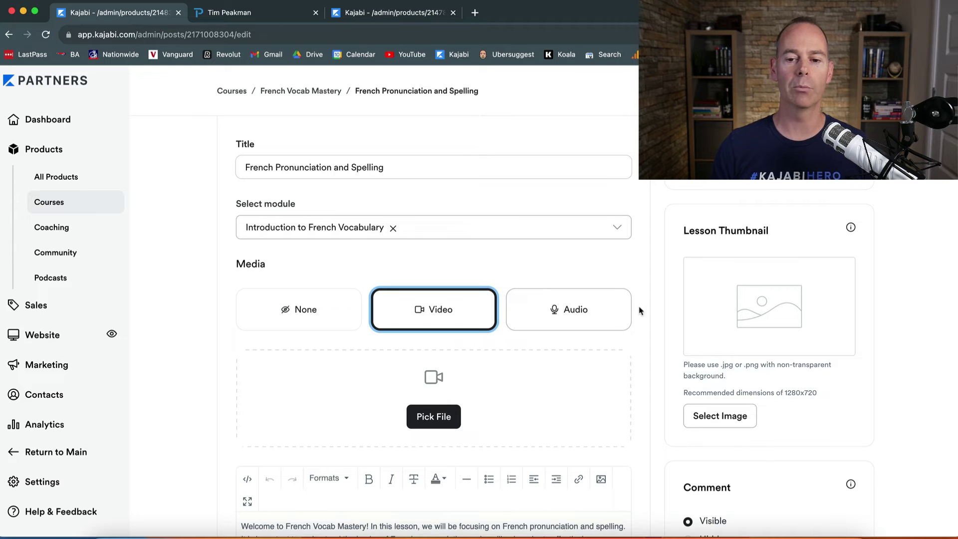
scroll(642, 310, up, 1)
scroll(644, 309, down, 1)
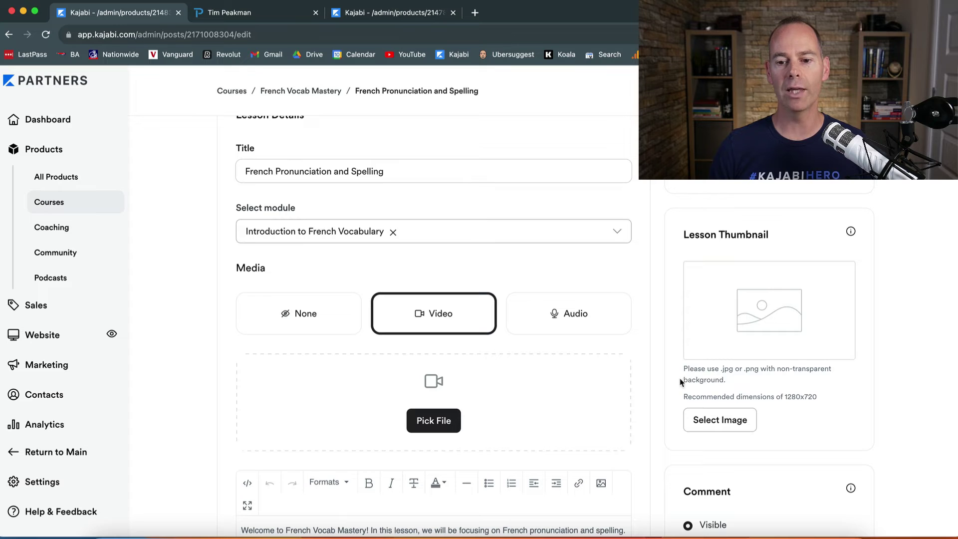
scroll(669, 387, down, 5)
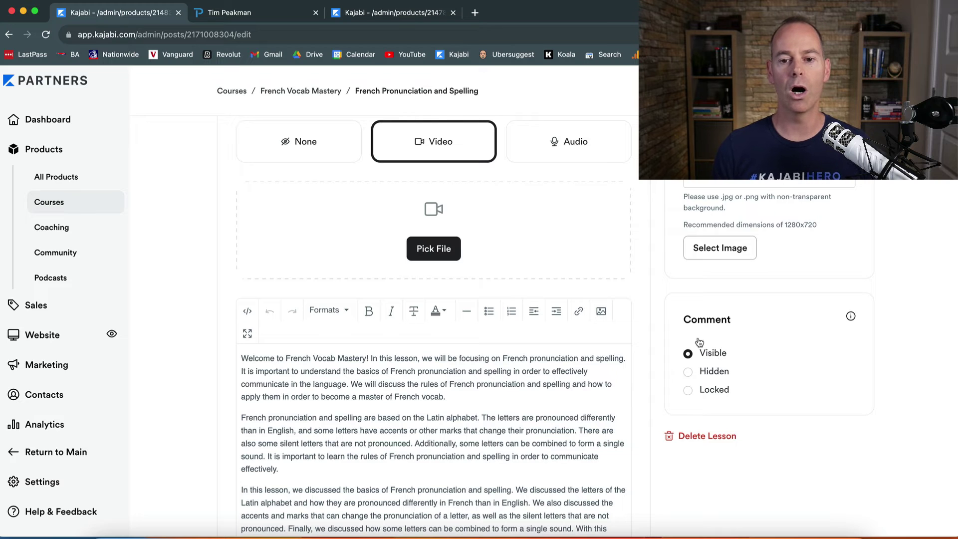
Step: Open the French Pronunciation and Spelling lesson in the course preview and examine its text, comment box and media area
scroll(644, 265, up, 8)
click(266, 20)
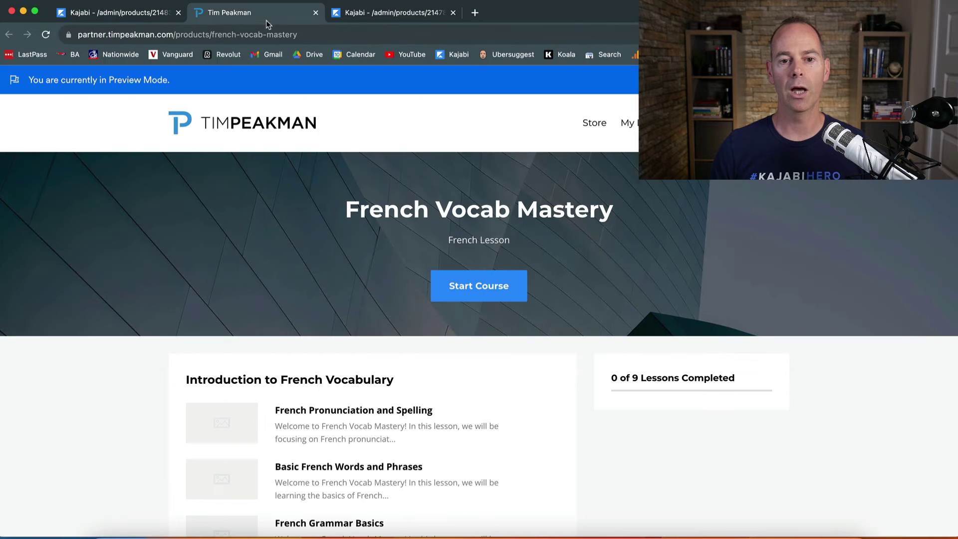
scroll(292, 217, down, 3)
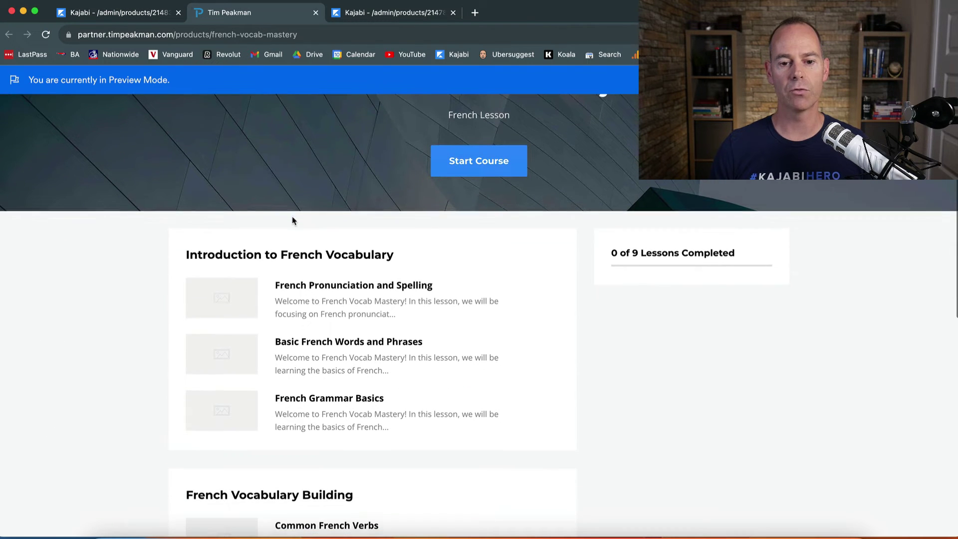
click(346, 290)
scroll(130, 327, down, 3)
scroll(129, 323, down, 10)
click(221, 306)
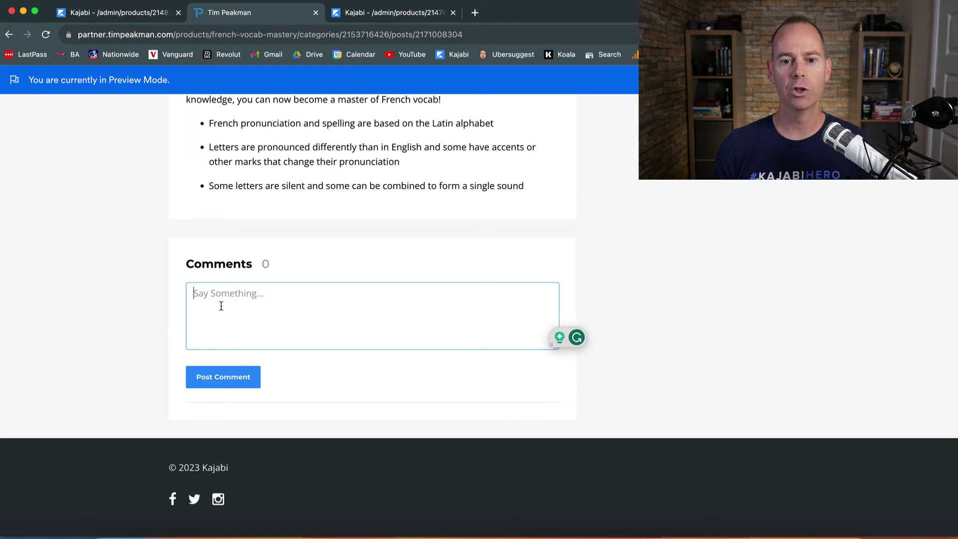
scroll(145, 149, up, 15)
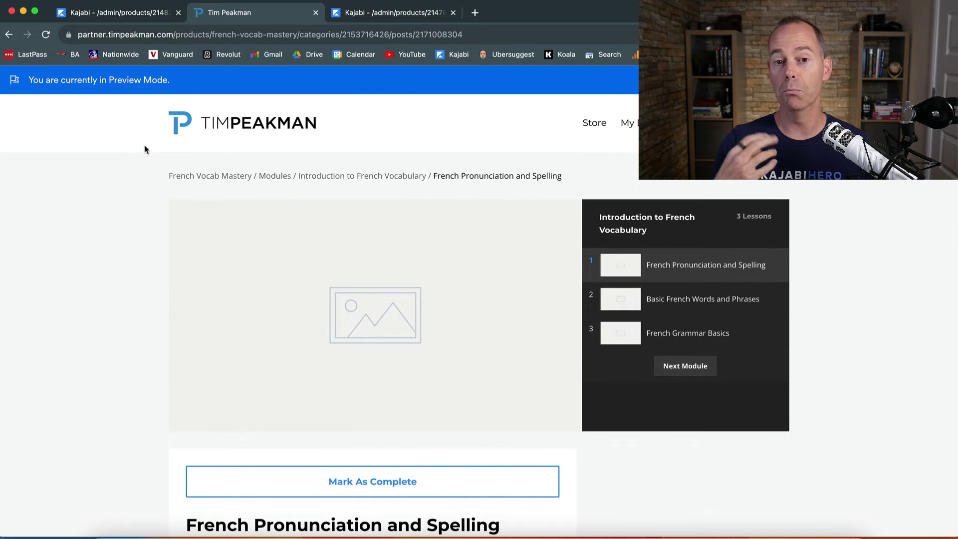
Step: Save the French Pronunciation and Spelling lesson and go back to the French Vocab Mastery course outline
click(125, 15)
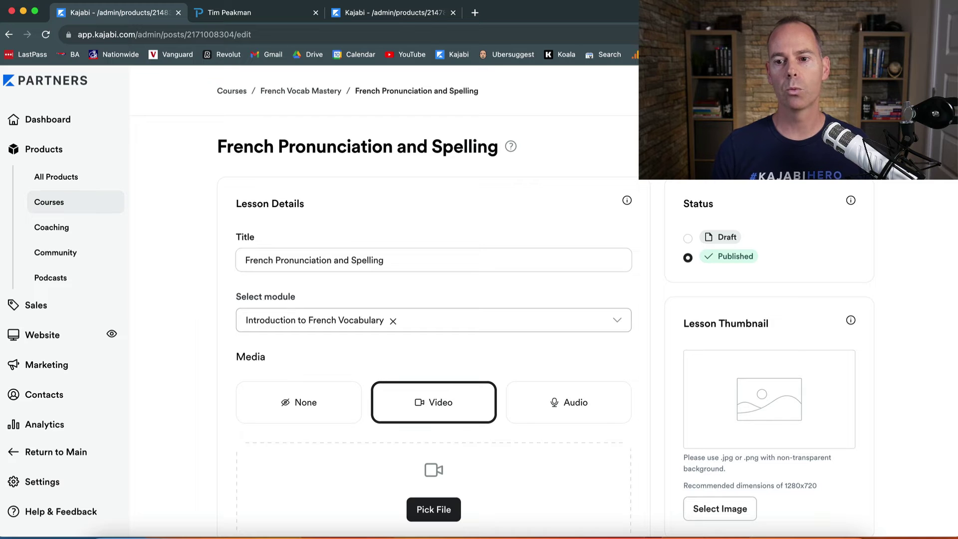
click(286, 94)
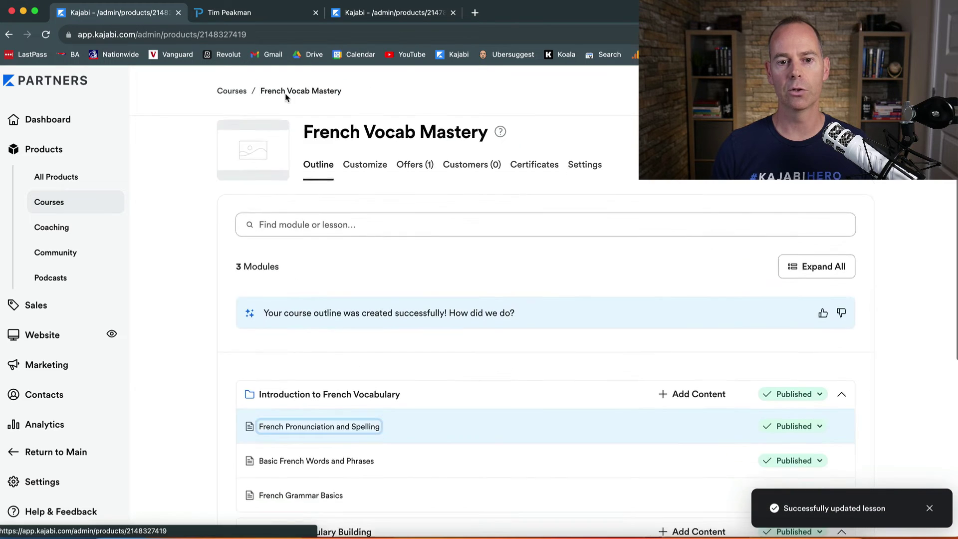
scroll(203, 265, down, 3)
scroll(181, 339, down, 3)
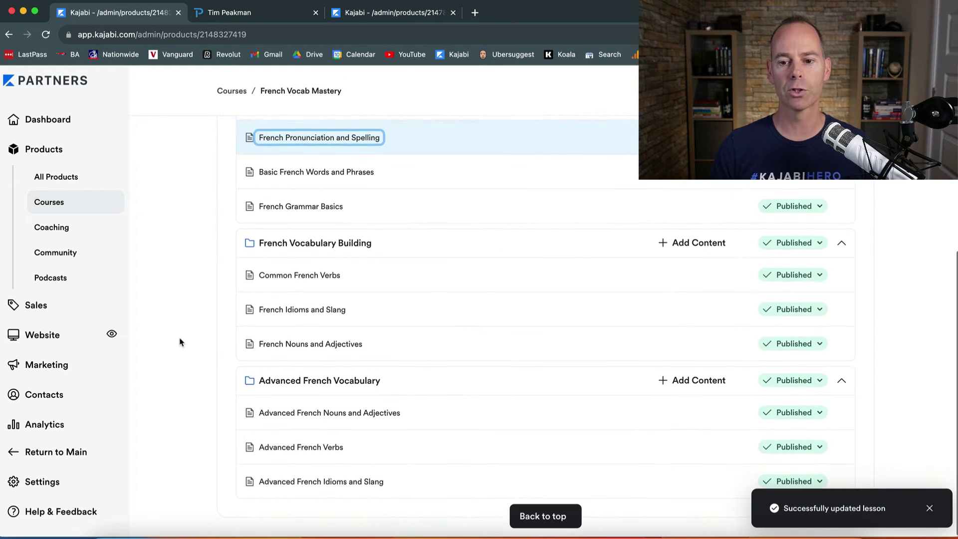
scroll(181, 341, up, 6)
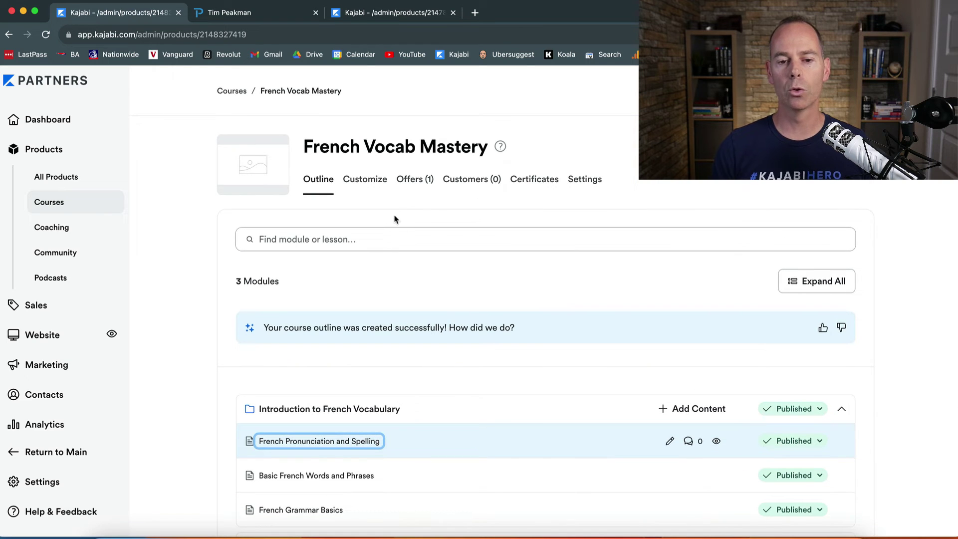
Step: Open the course's active Premier Product template for customization and look over the course page and its sections
click(367, 186)
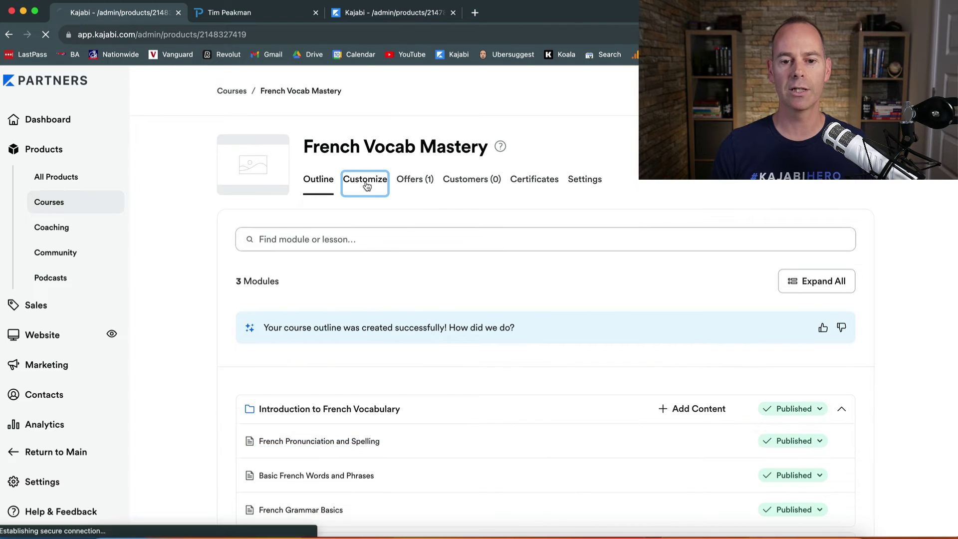
mouse_move(549, 285)
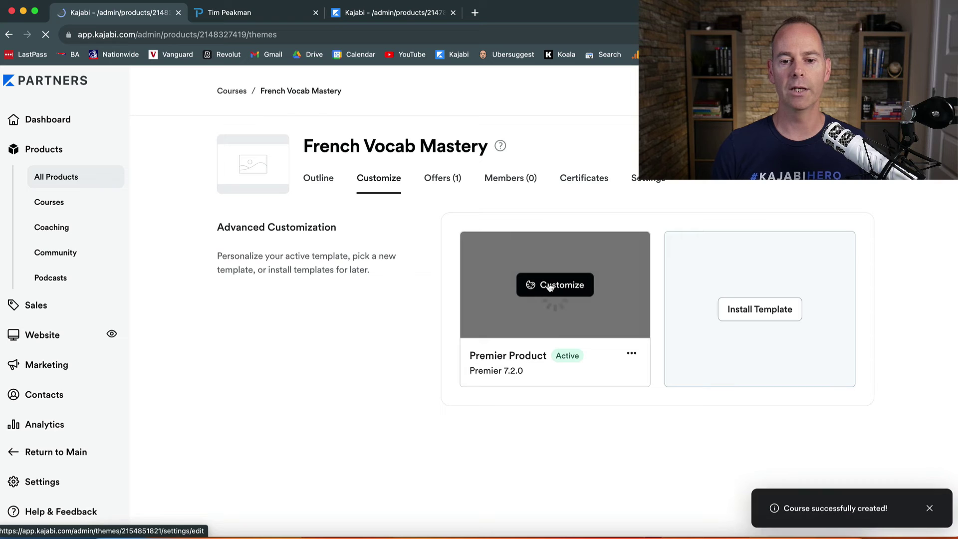
click(549, 286)
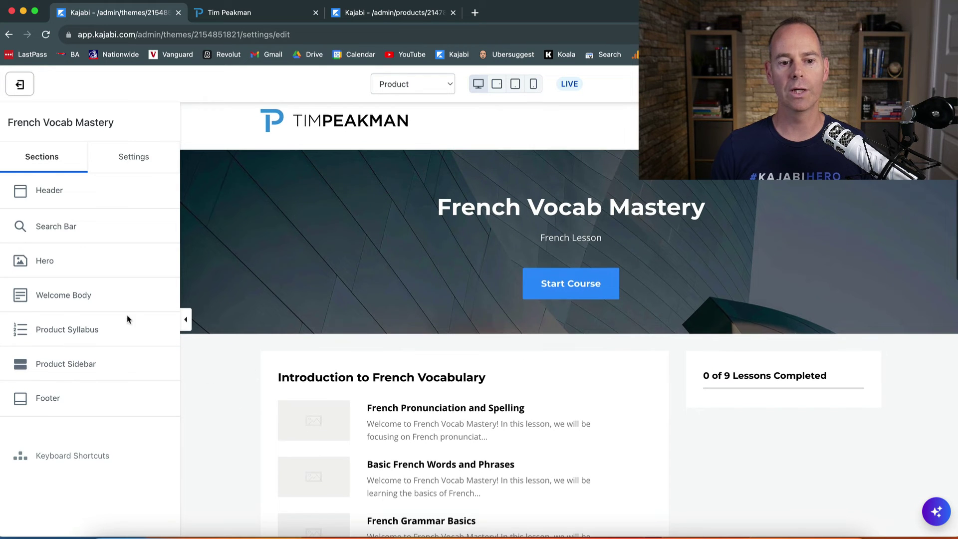
scroll(257, 346, down, 3)
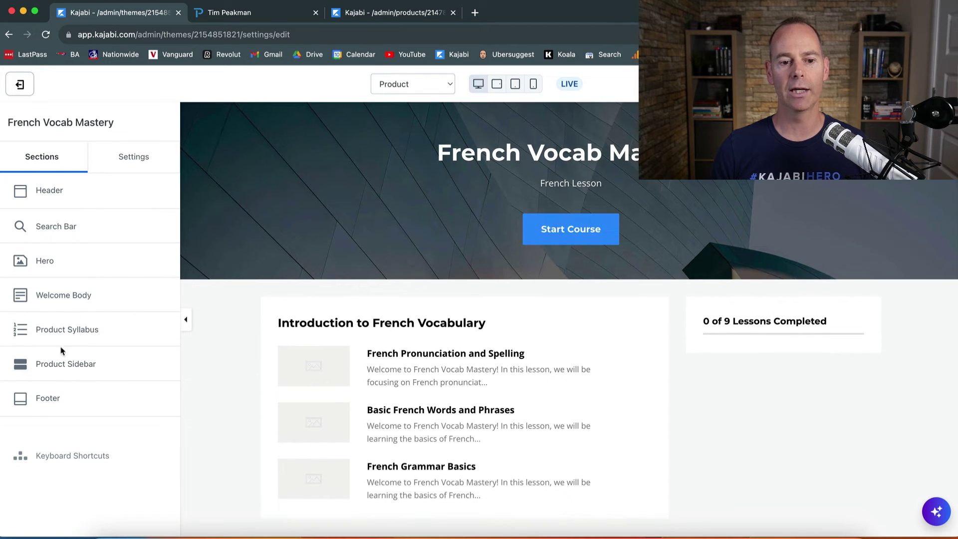
Step: Add an Instructor block to the course page's Product Sidebar and return to the sidebar's block list
click(61, 364)
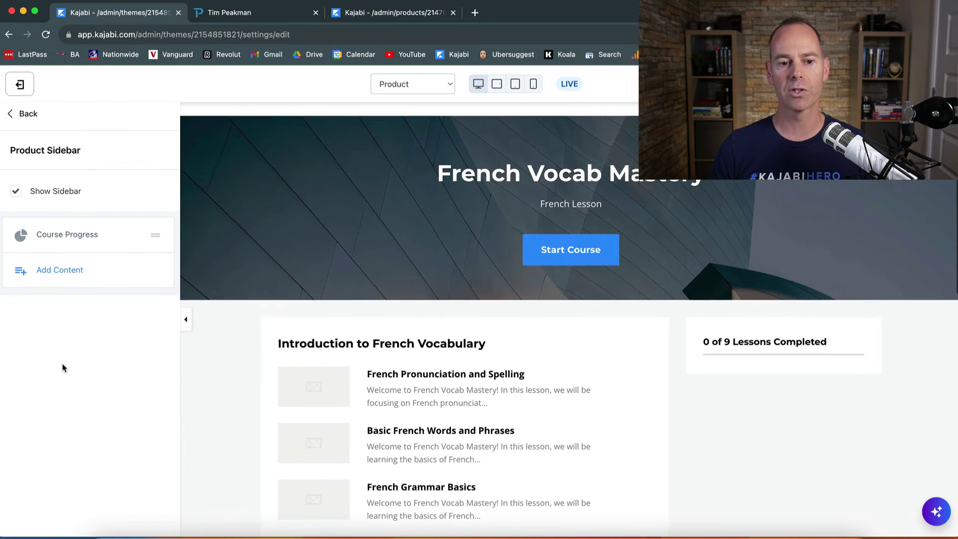
click(59, 270)
click(48, 261)
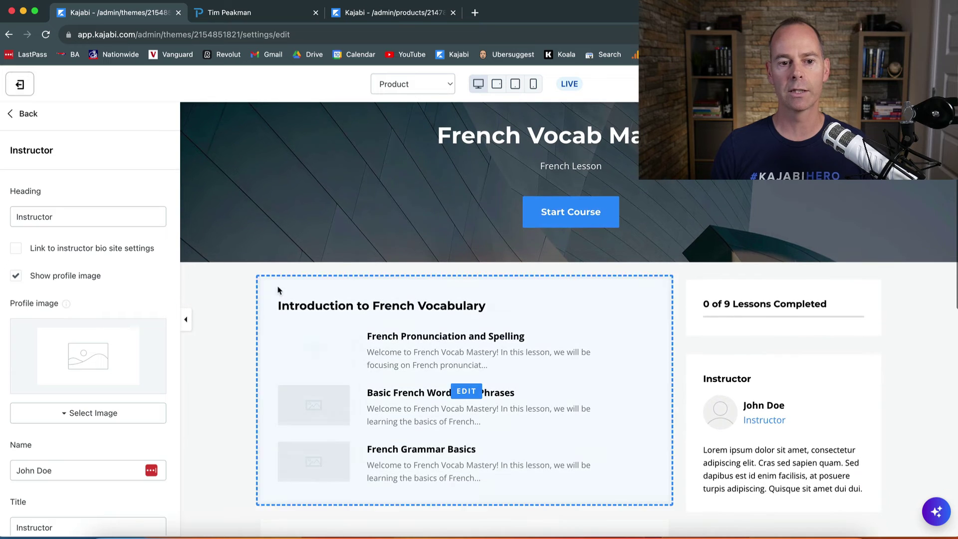
click(28, 115)
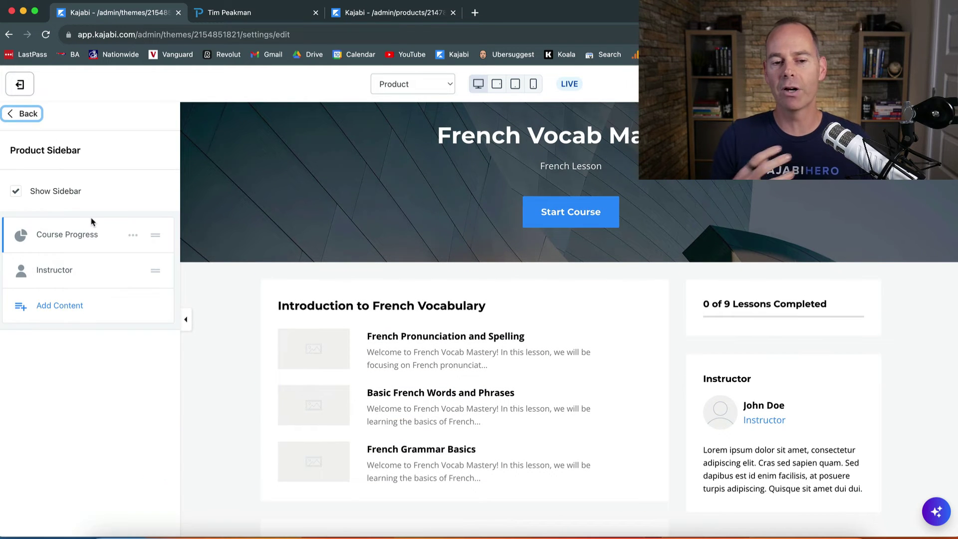
Step: Add a Cross Sell block to the Product Sidebar and check its placement on the course page
click(60, 305)
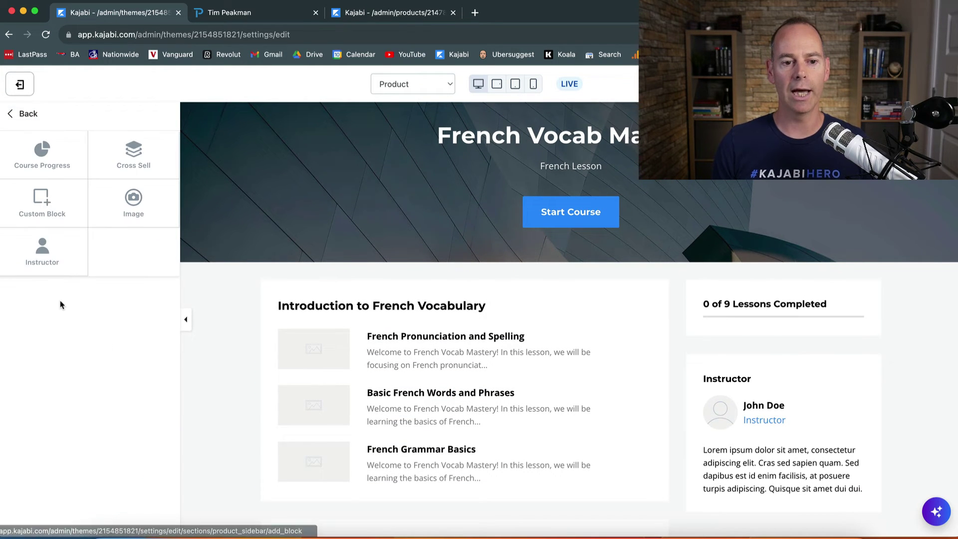
click(134, 153)
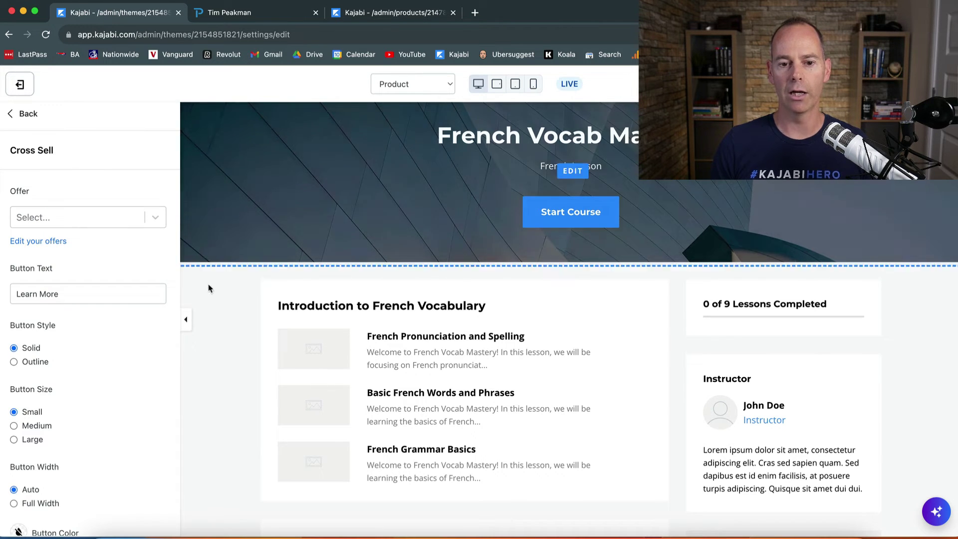
scroll(209, 314, down, 1)
scroll(209, 314, up, 3)
scroll(267, 311, down, 6)
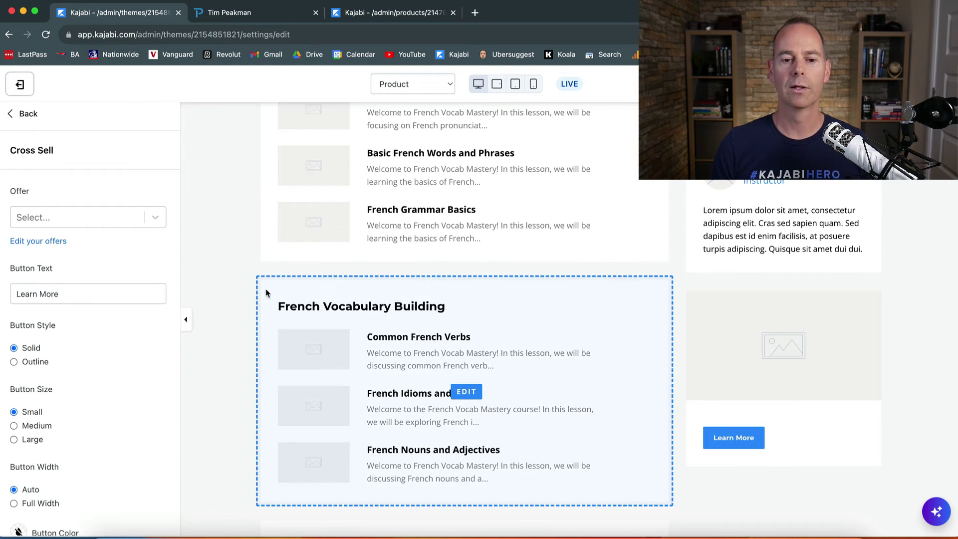
scroll(260, 273, up, 6)
scroll(260, 273, up, 1)
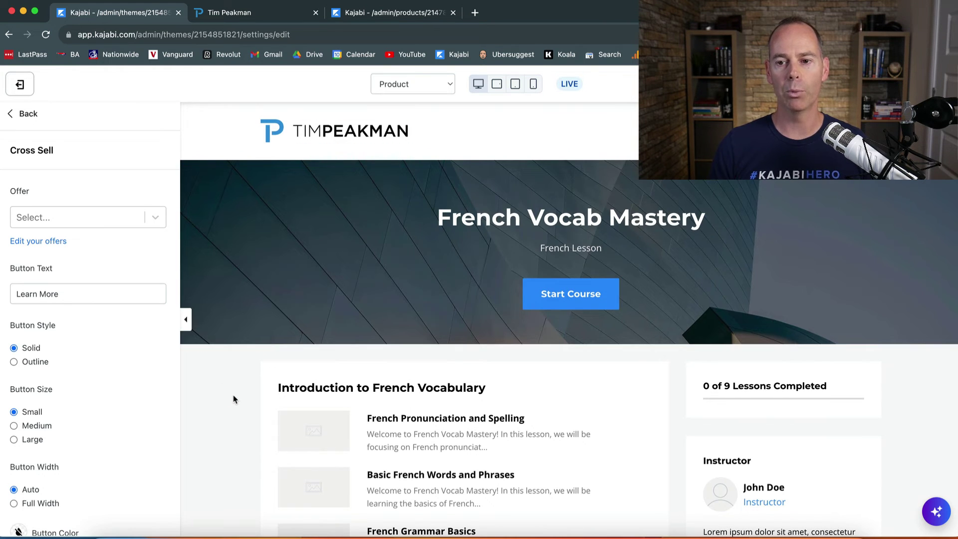
Step: Preview the French Vocab Mastery course page, closing the old preview, and examine its modules and sidebar blocks
click(883, 84)
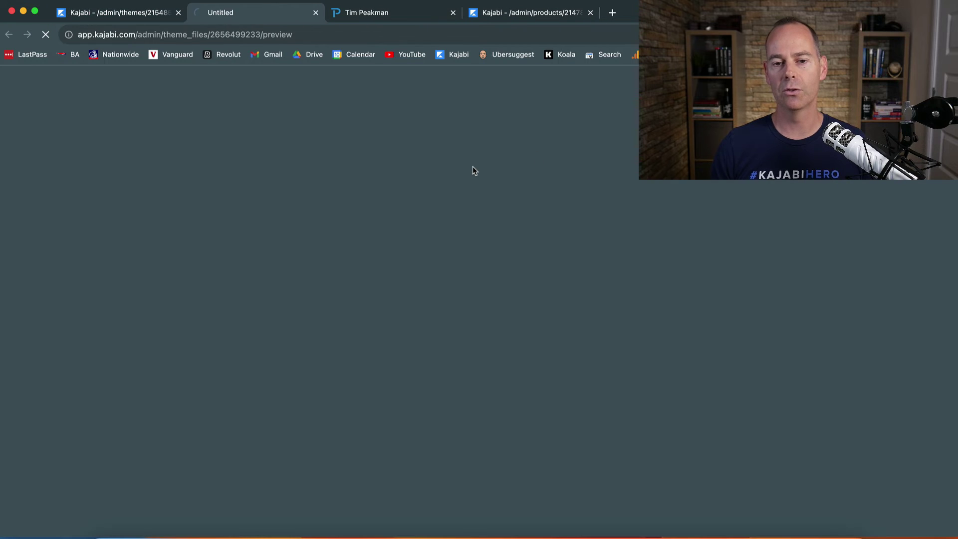
click(453, 12)
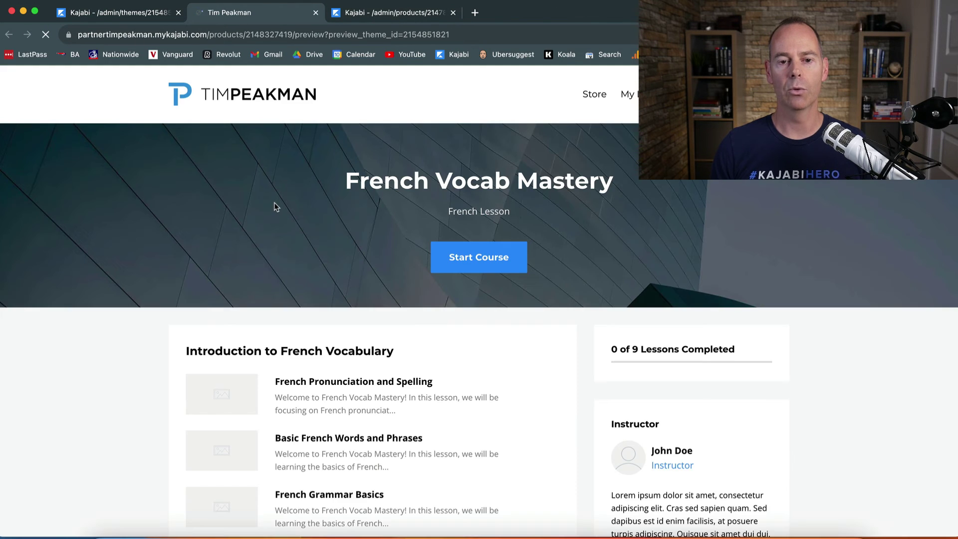
scroll(141, 385, down, 6)
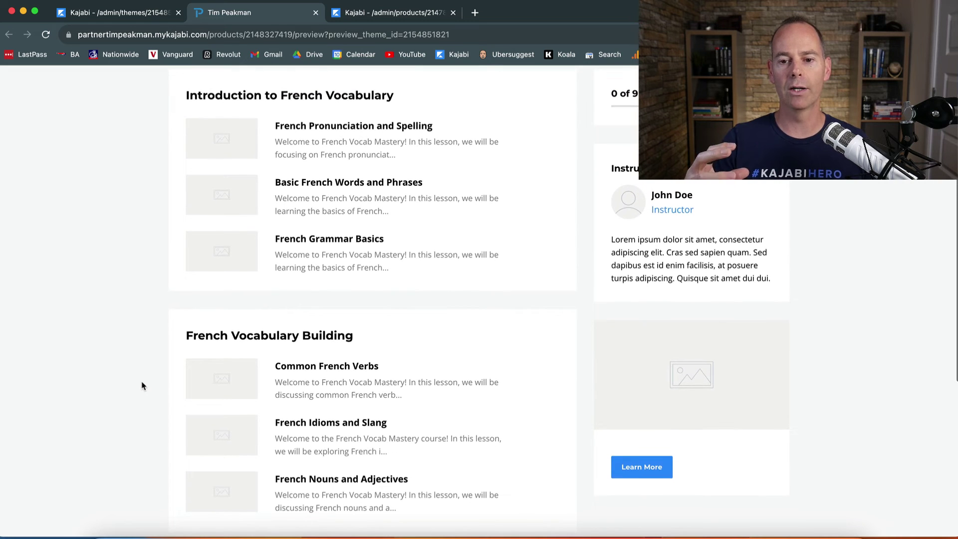
scroll(141, 385, up, 5)
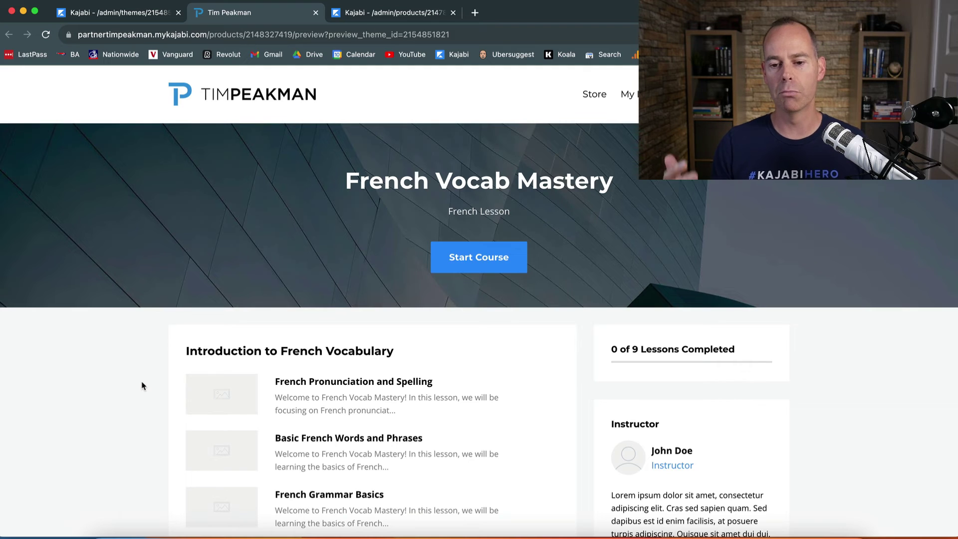
scroll(142, 385, down, 3)
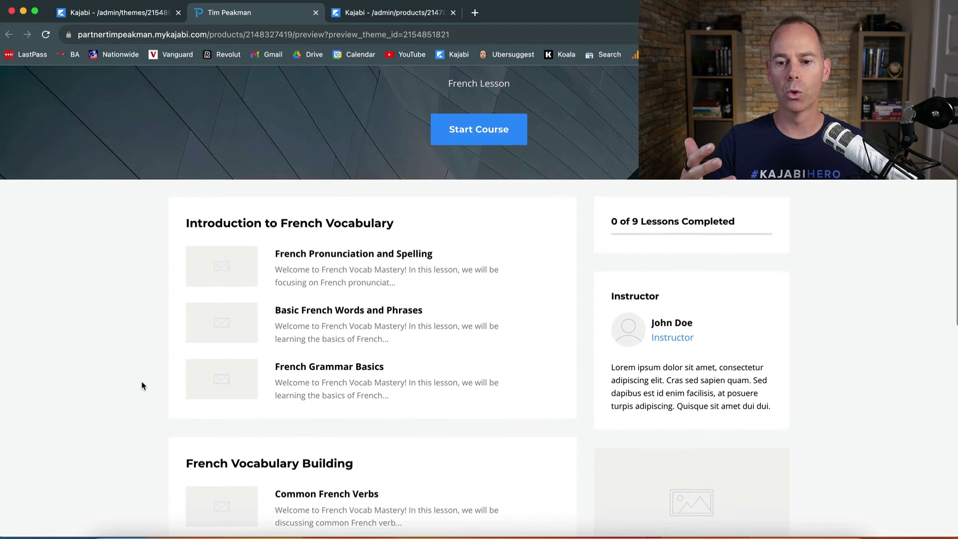
scroll(425, 298, up, 2)
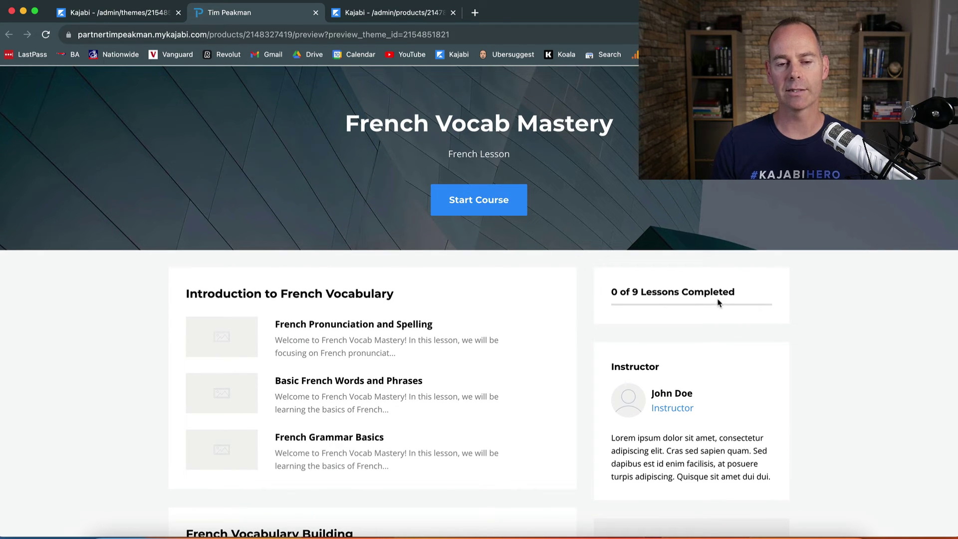
scroll(330, 236, up, 2)
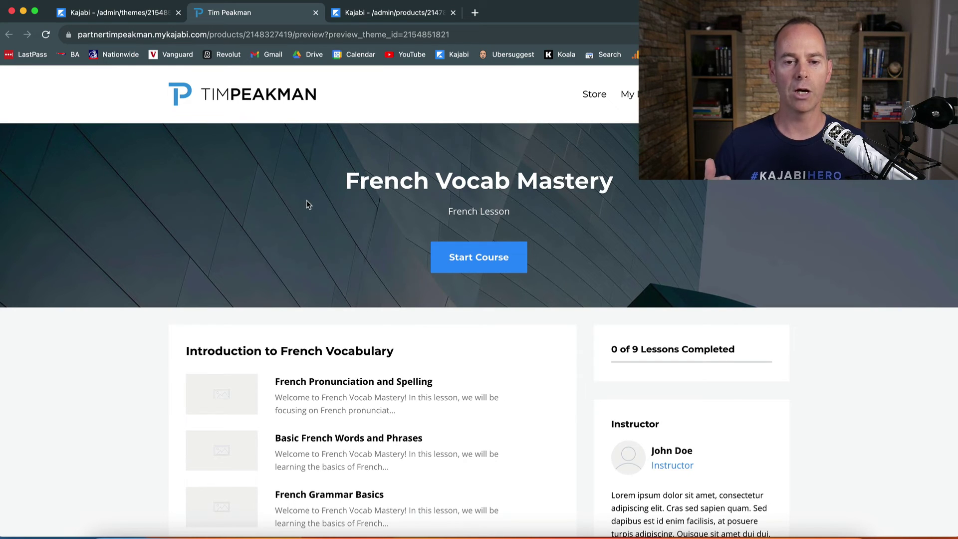
Step: Switch to the finished Kajabi Unboxed course, preview it and examine its hero, lesson thumbnails and sidebar
click(382, 18)
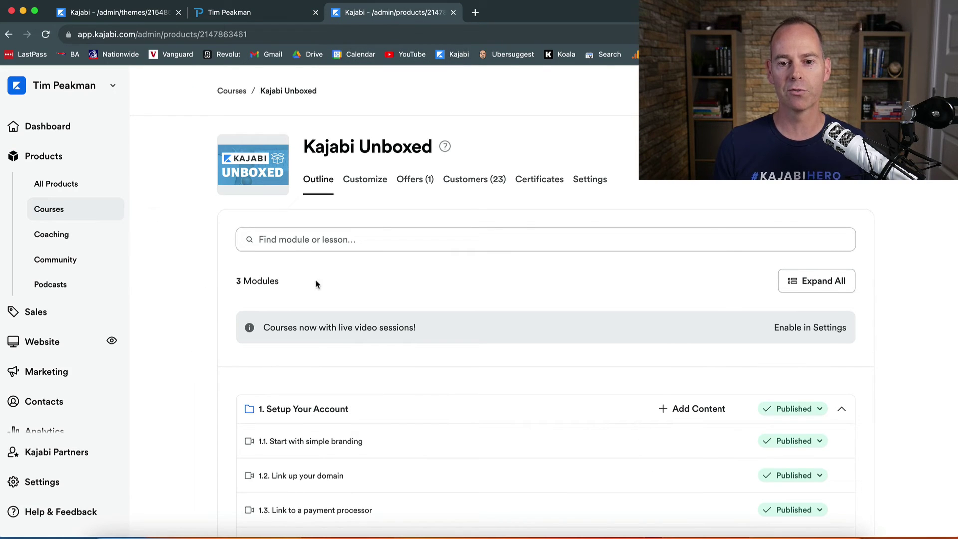
click(839, 147)
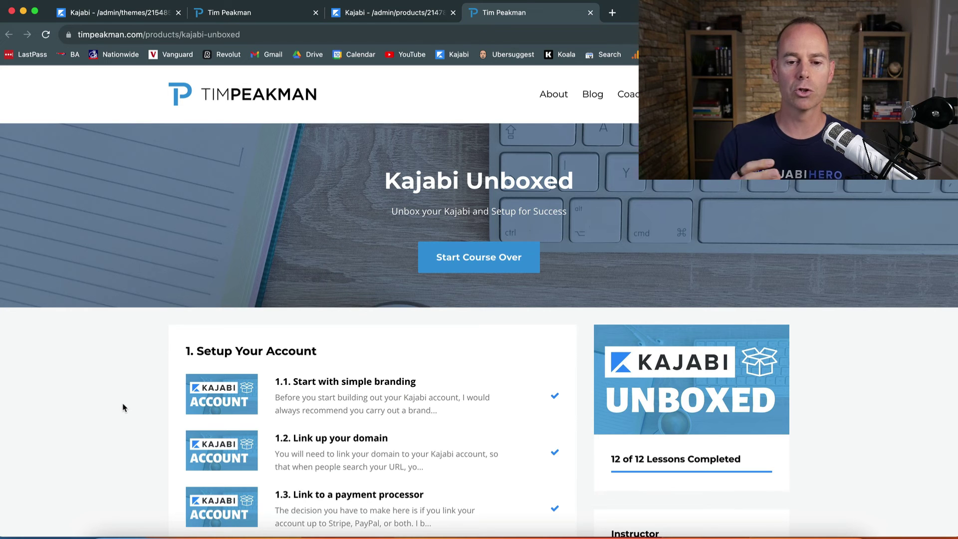
scroll(124, 408, down, 2)
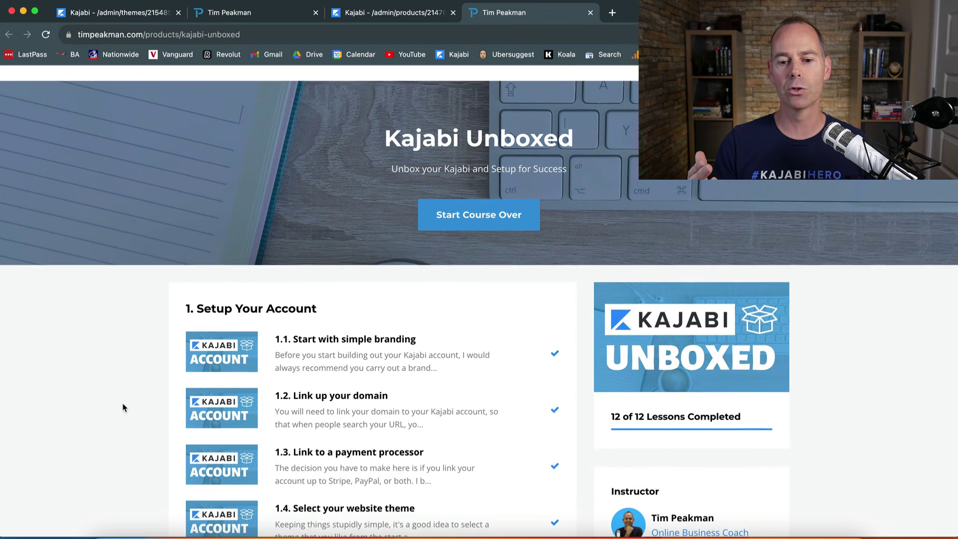
scroll(124, 408, down, 3)
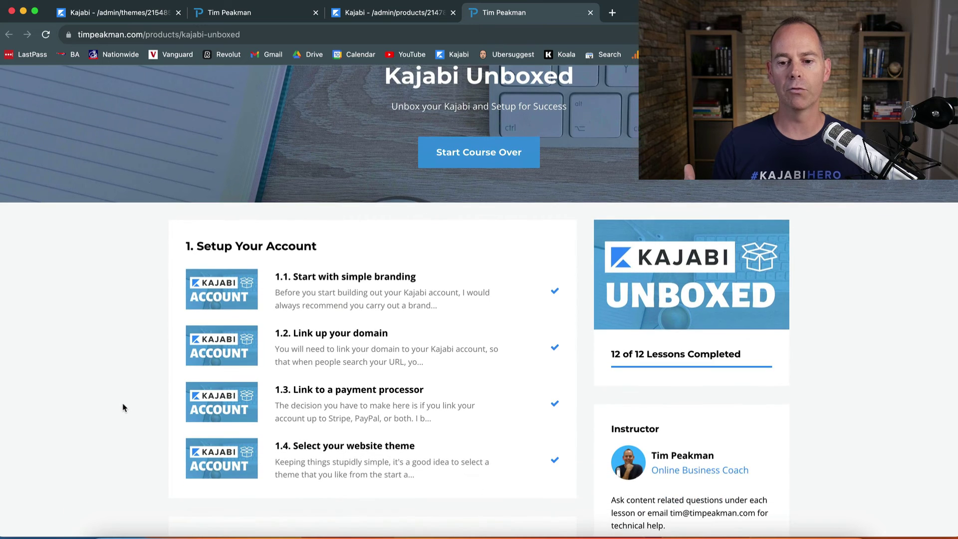
scroll(124, 408, up, 5)
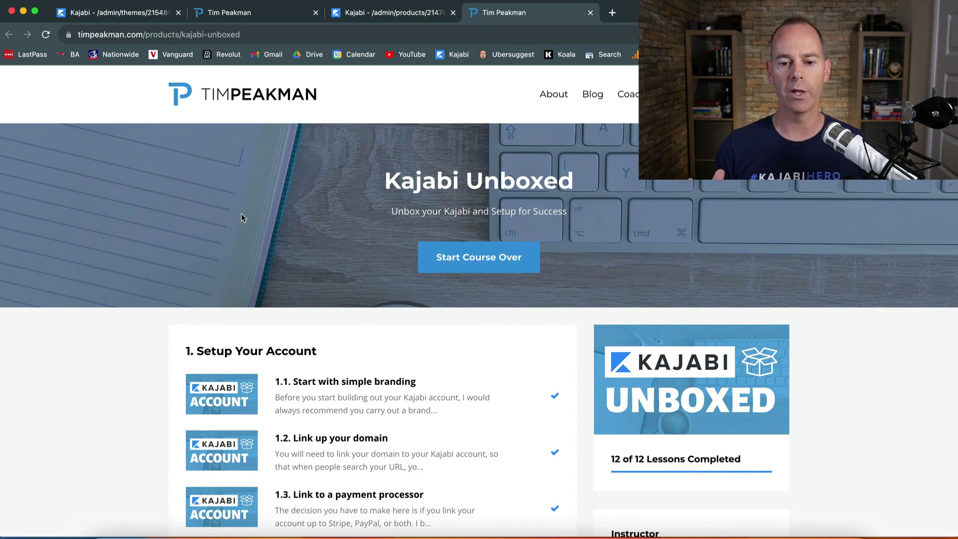
Step: Examine the "1.1. Start with simple branding" lesson, view the course's Categories page and go back to the Kajabi Unboxed course page
click(374, 393)
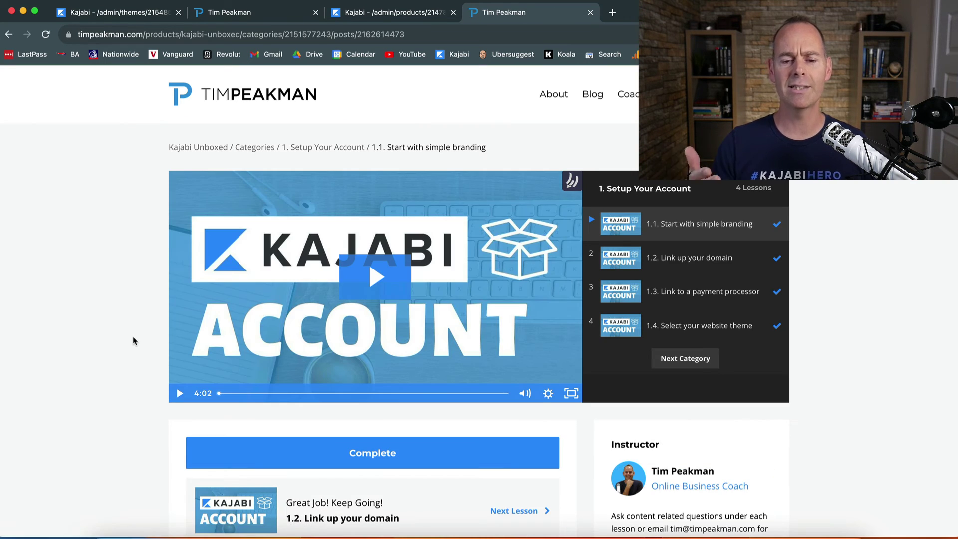
scroll(133, 336, down, 5)
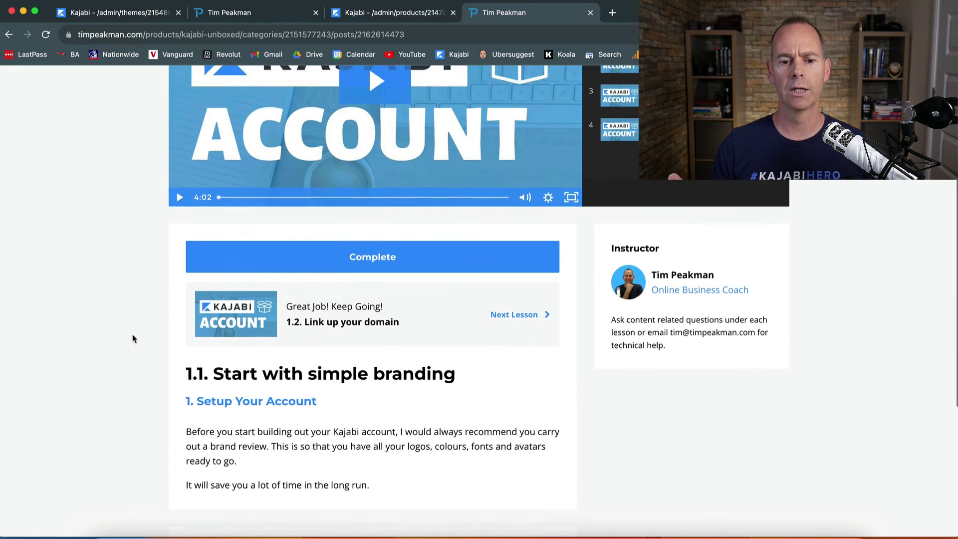
scroll(133, 339, down, 3)
scroll(133, 339, up, 7)
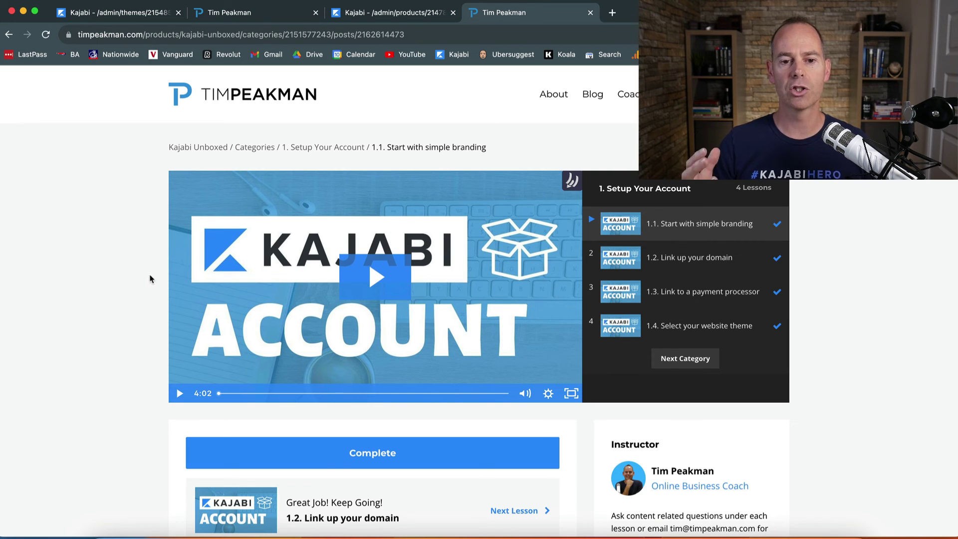
click(253, 148)
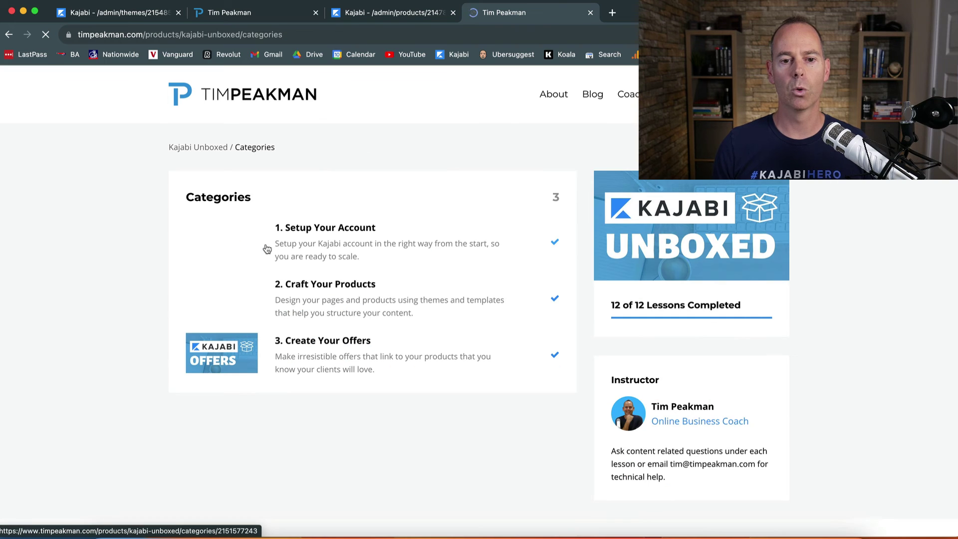
click(205, 149)
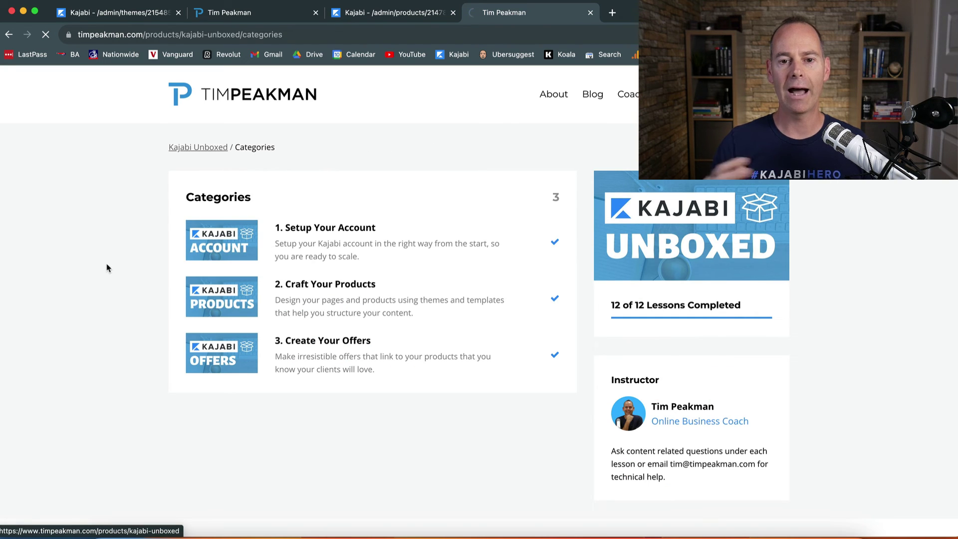